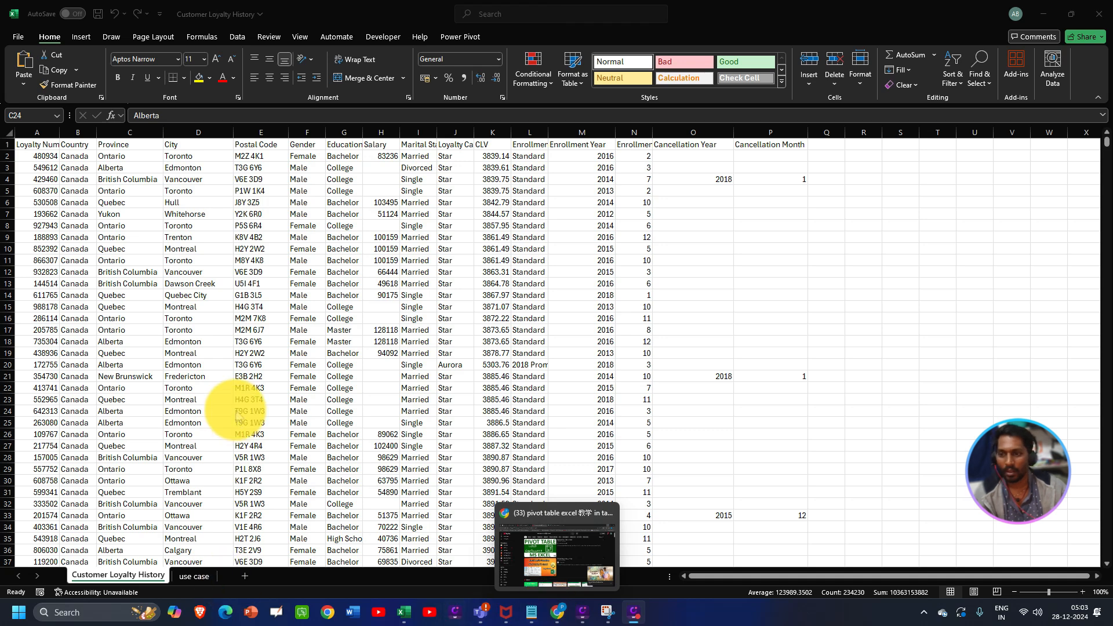
Compare the customer data with the use case sheet's questions, focusing on the Province and City columns
key("ctrl+a")
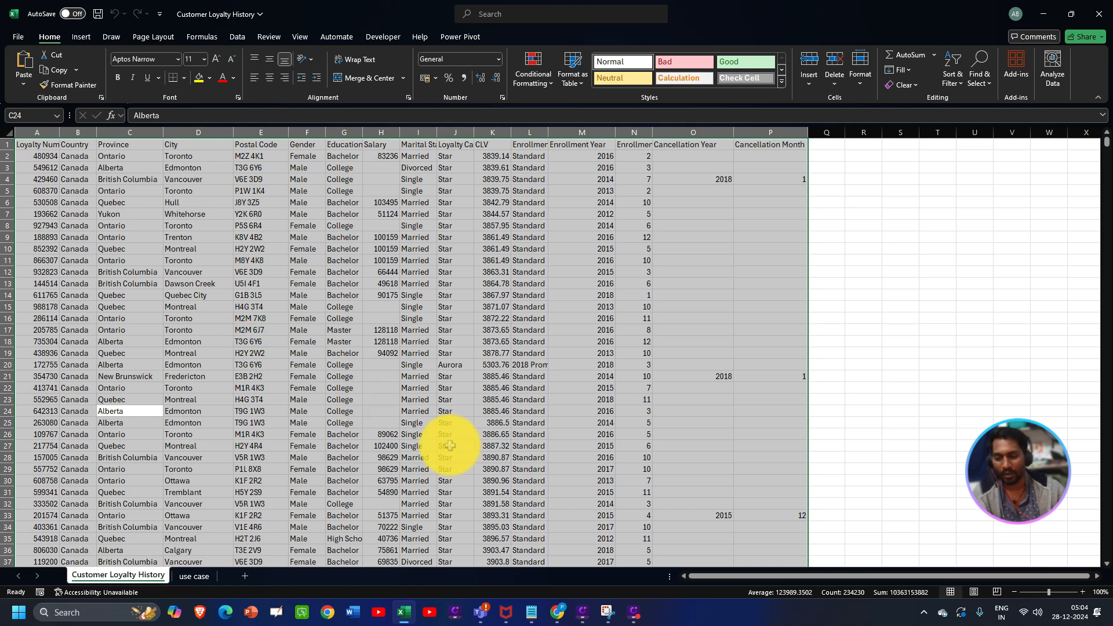
left_click(195, 577)
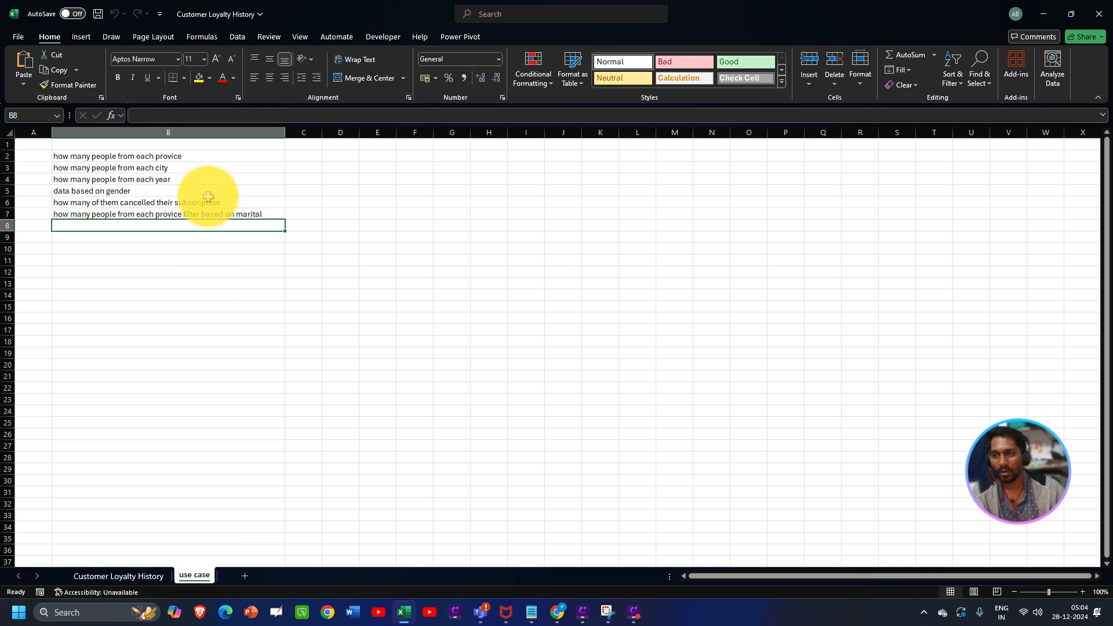
left_click(122, 575)
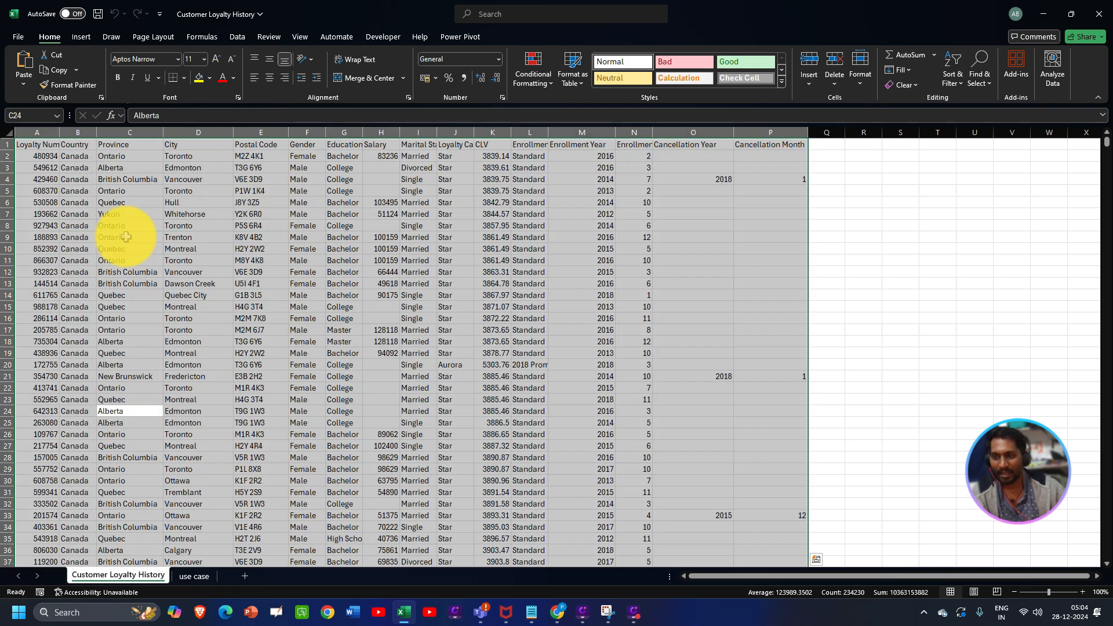
left_click(124, 144)
left_click_drag(124, 144, 179, 144)
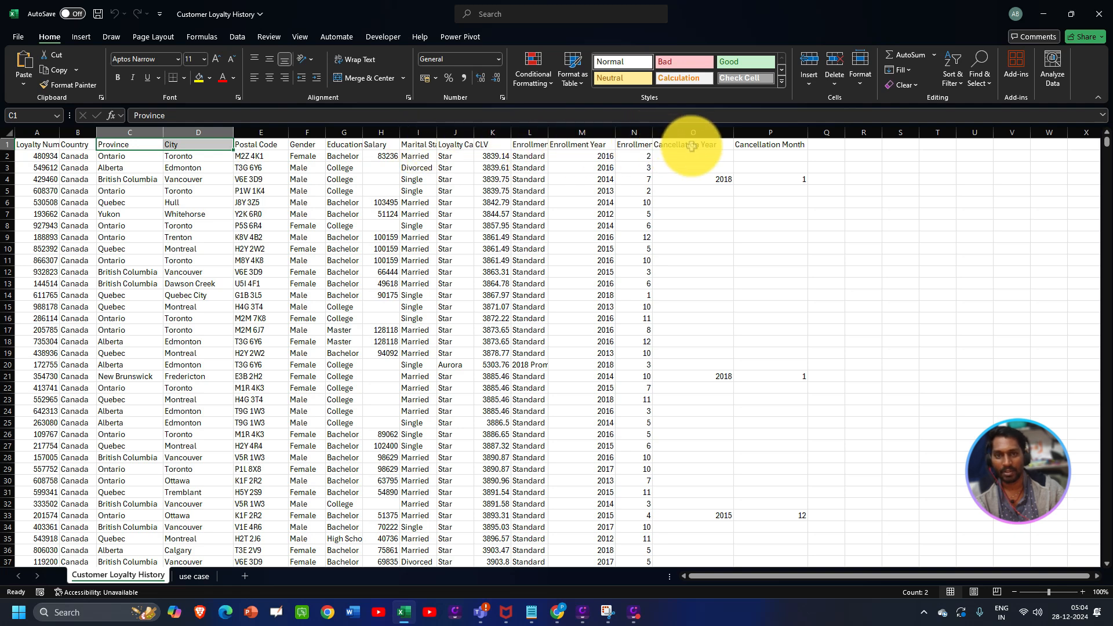
left_click(197, 576)
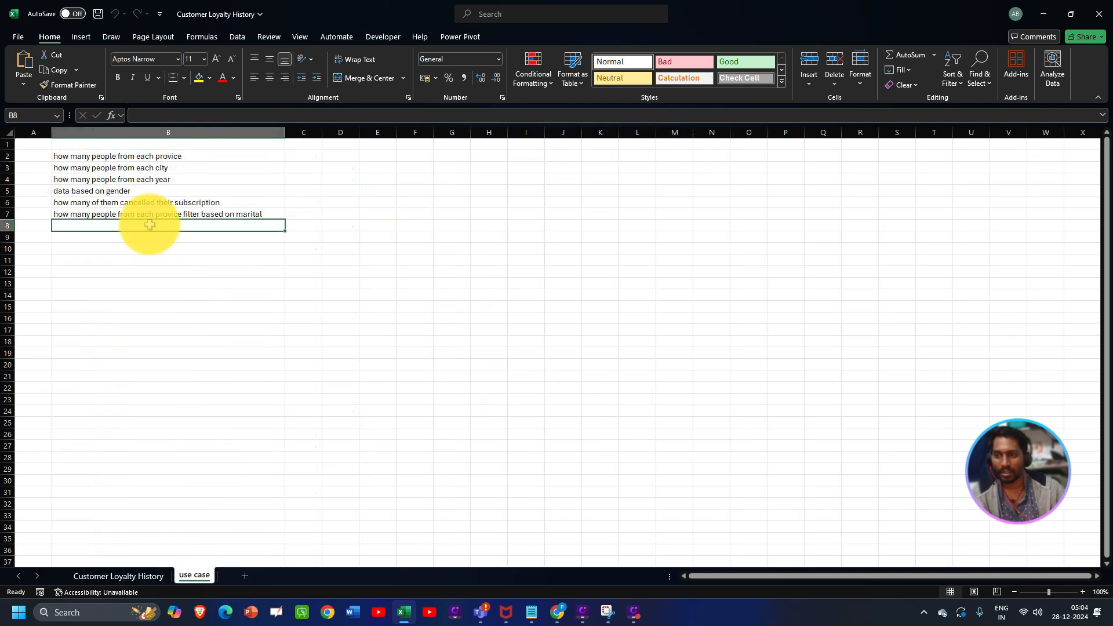
left_click(137, 157)
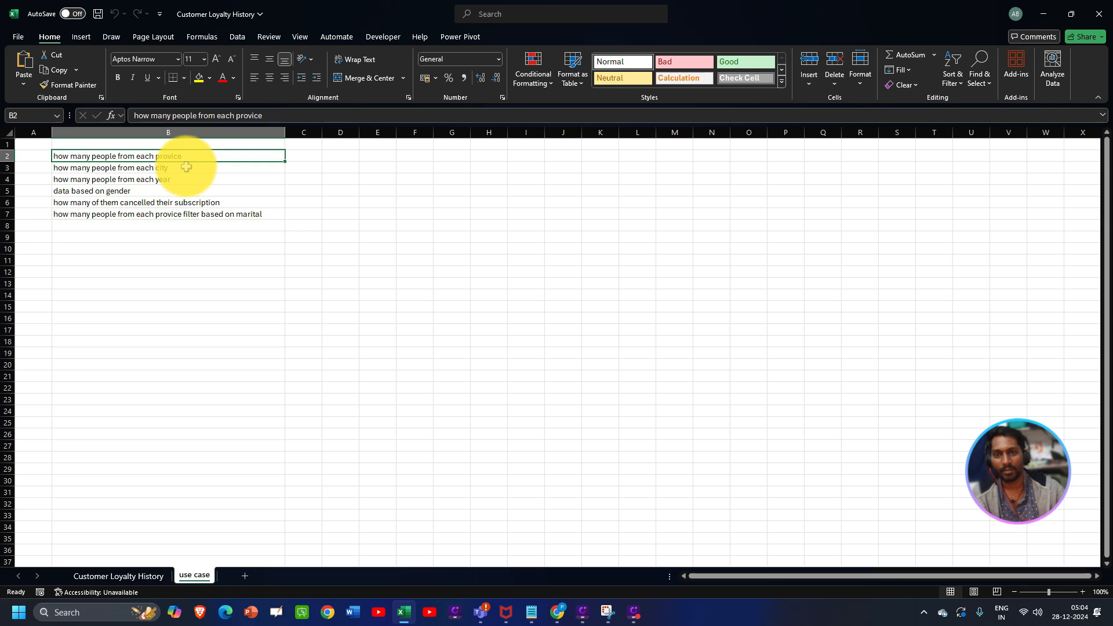
left_click(114, 578)
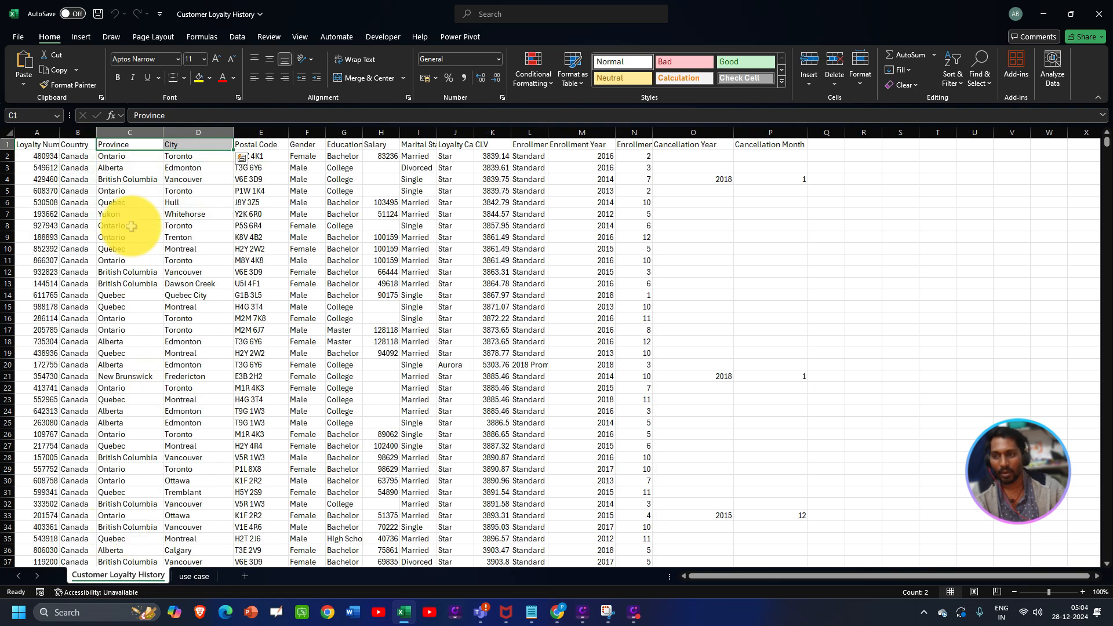
left_click(131, 146)
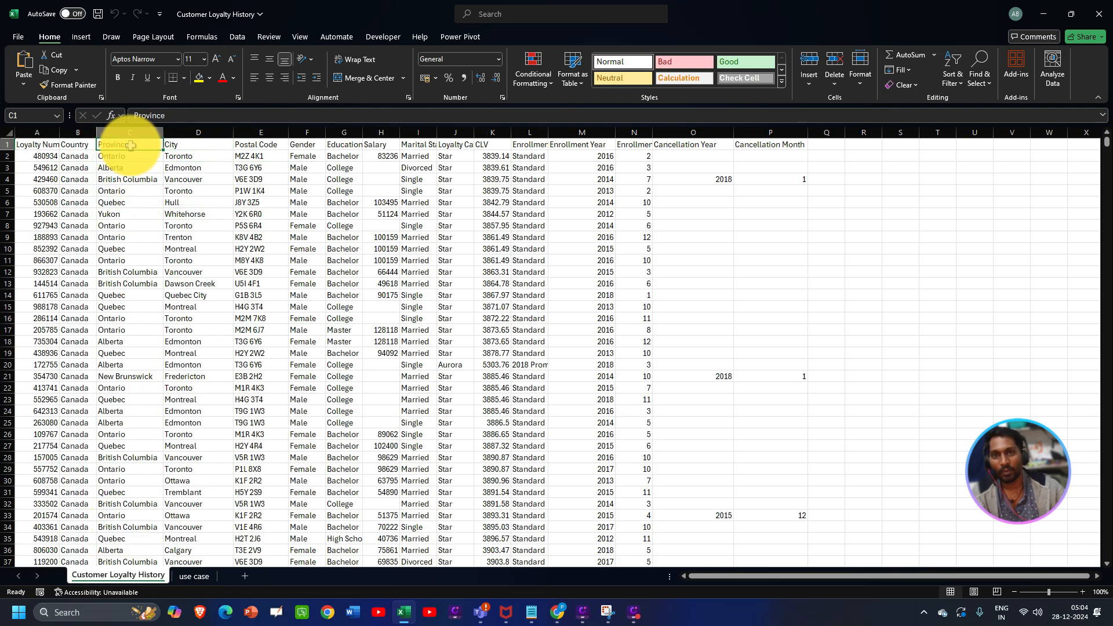
Review the use case questions on city, year, gender, cancelled subscriptions and the province count filtered by marital status
left_click(197, 576)
left_click(145, 168)
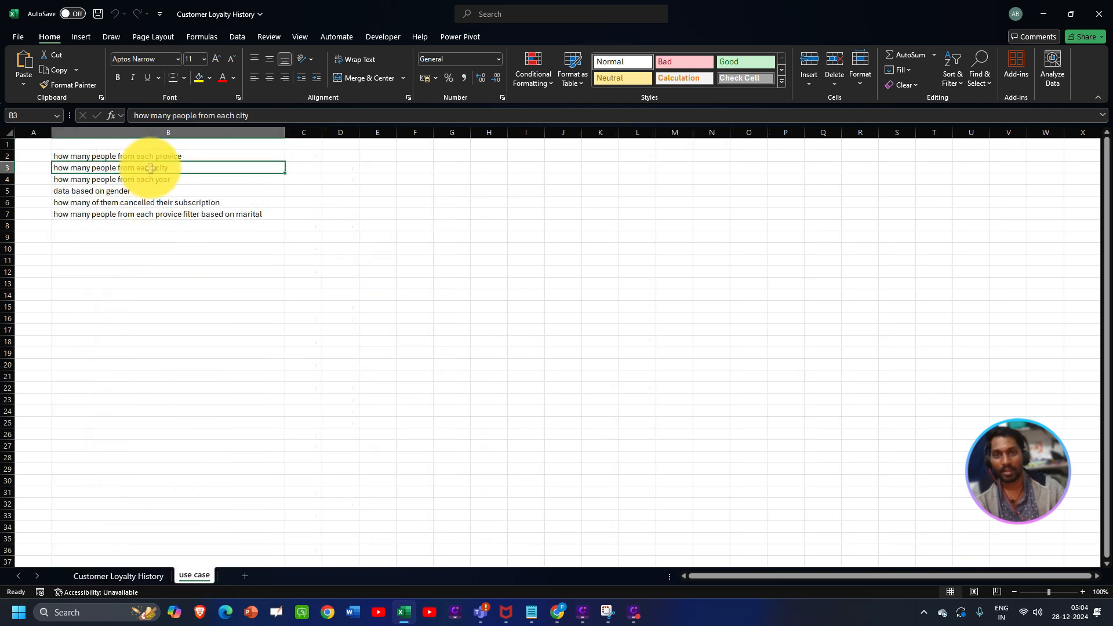
left_click(178, 180)
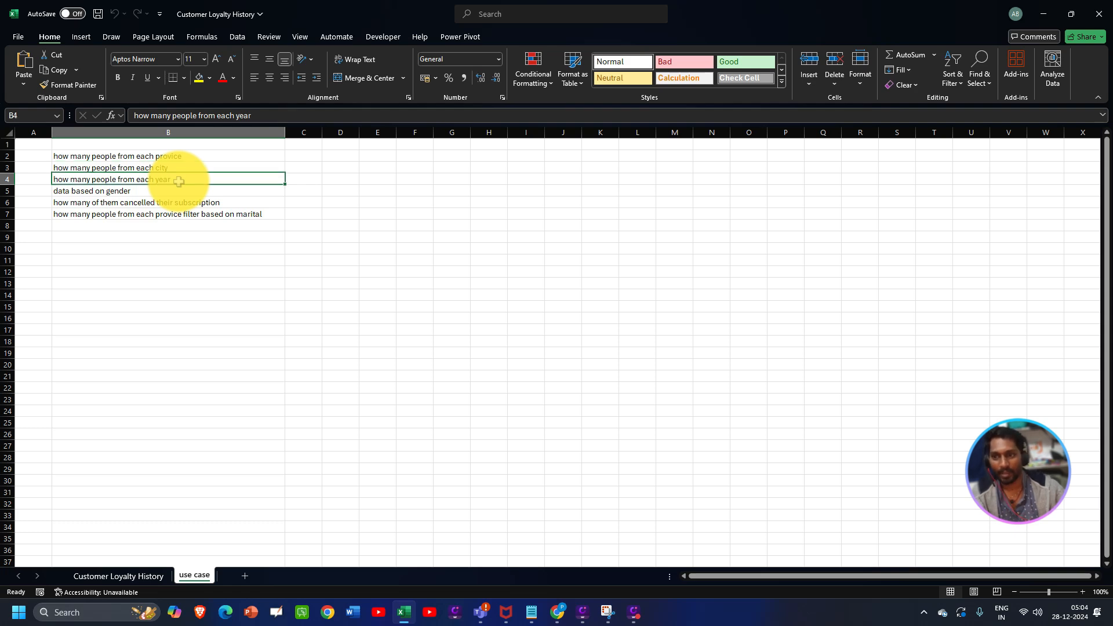
left_click(153, 578)
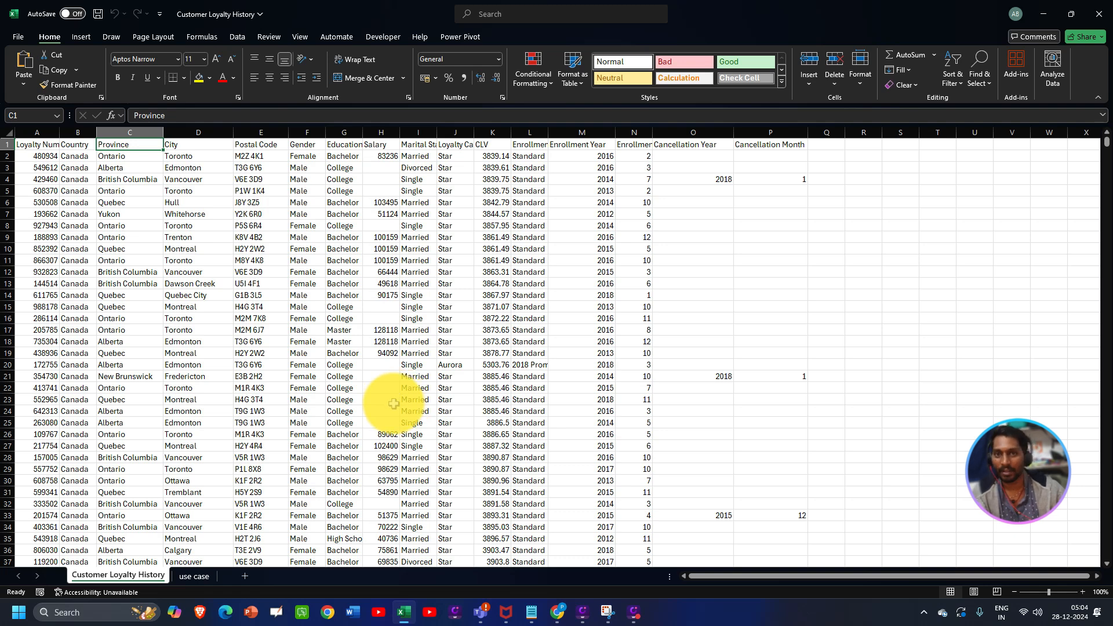
left_click(205, 578)
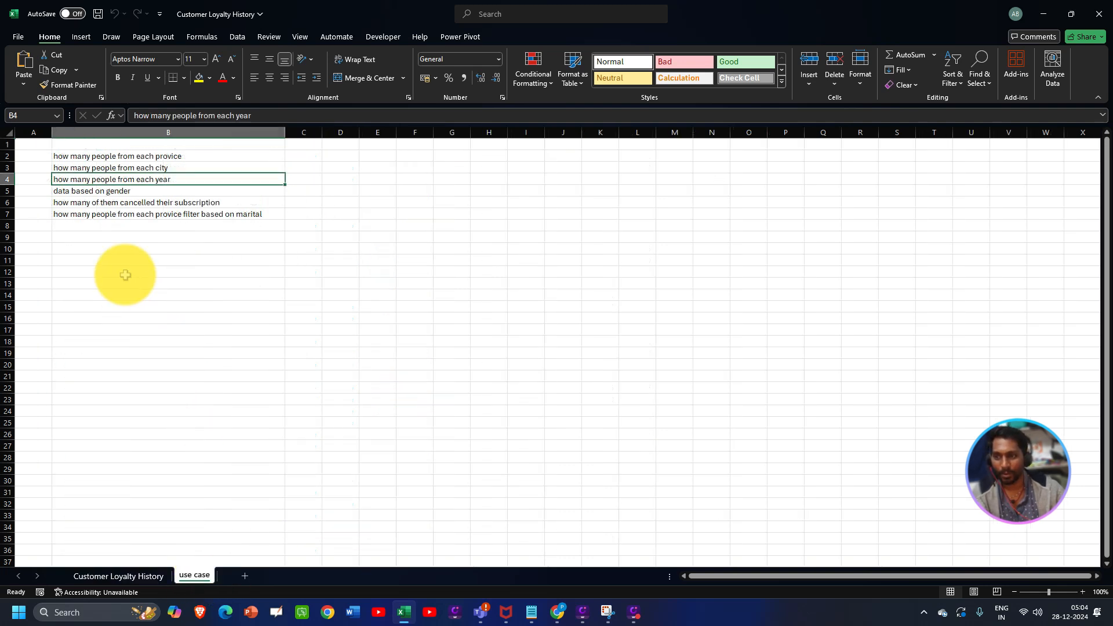
left_click(129, 201)
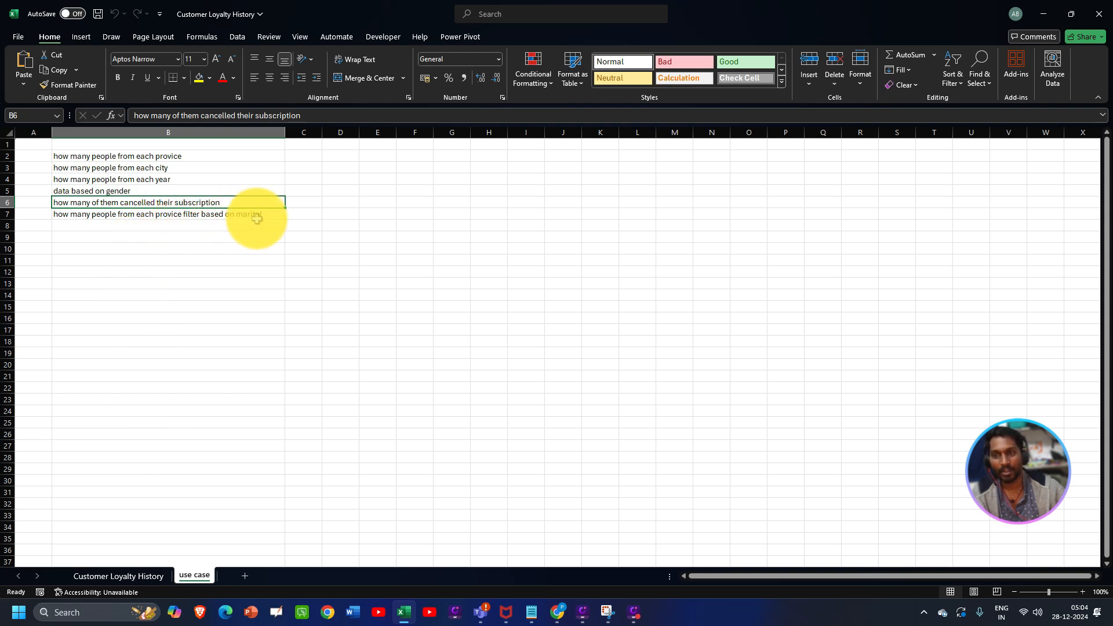
left_click(137, 157)
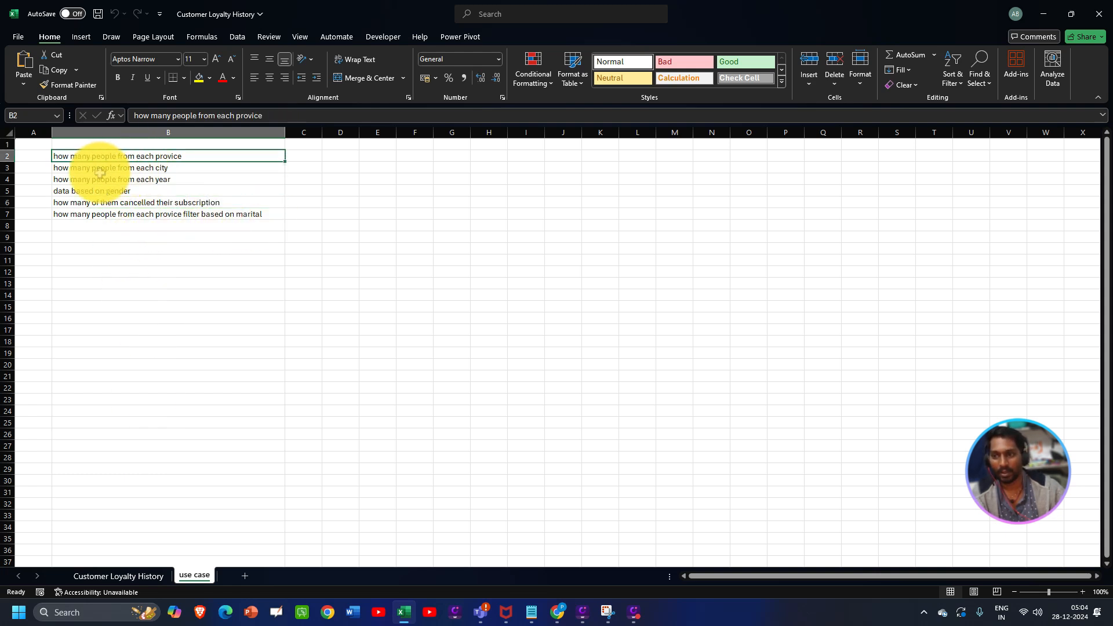
left_click(200, 215)
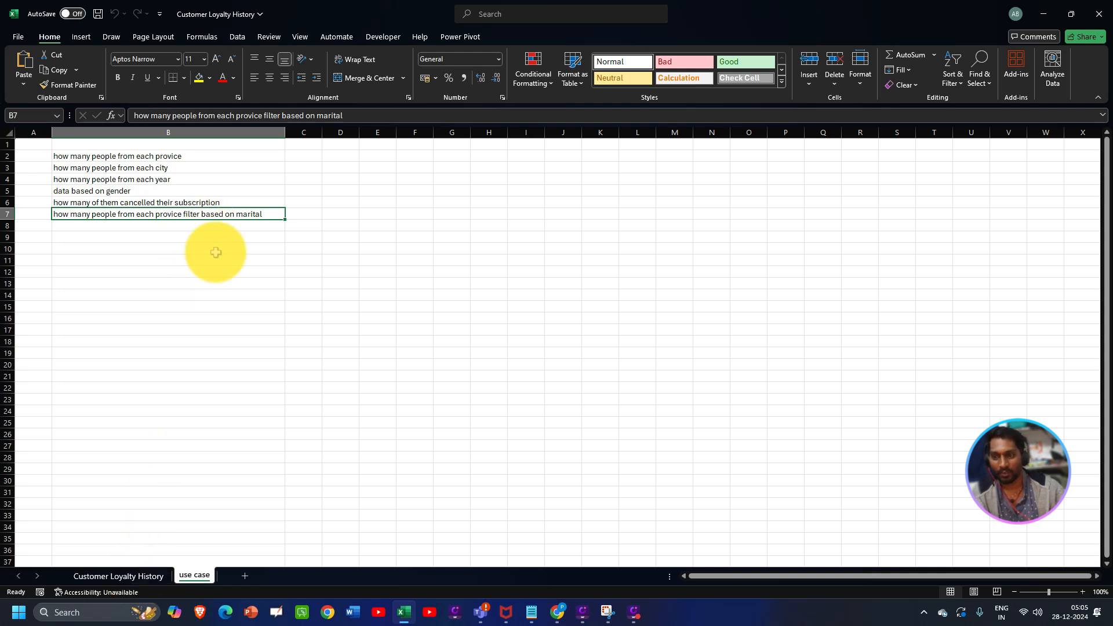
left_click_drag(208, 156, 220, 217)
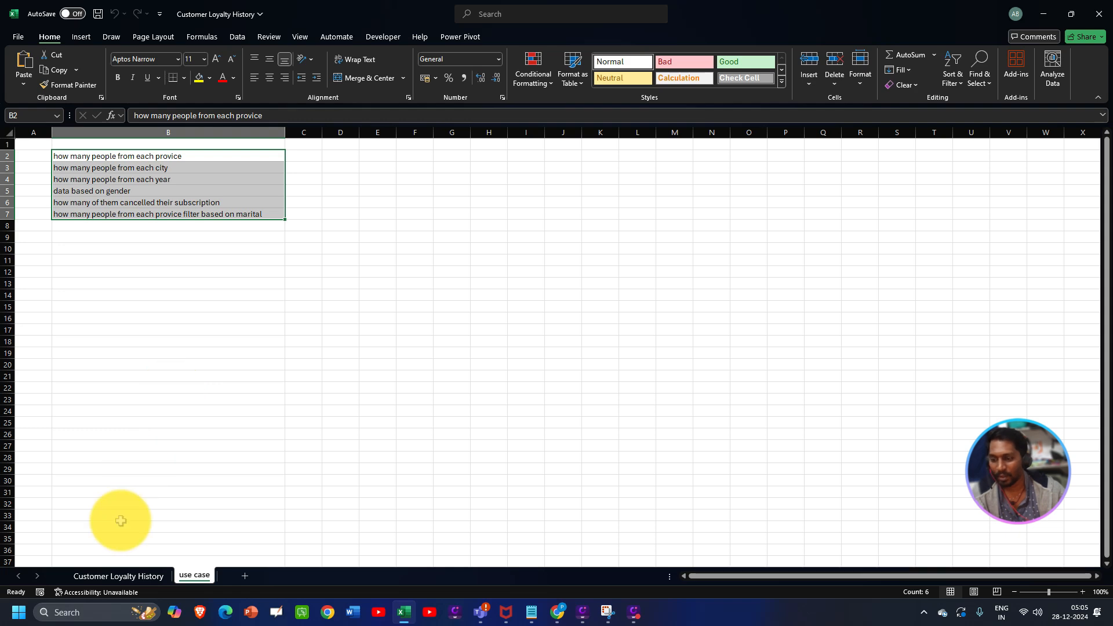
Select the entire data range on the Customer Loyalty History sheet
left_click(118, 575)
left_click(206, 377)
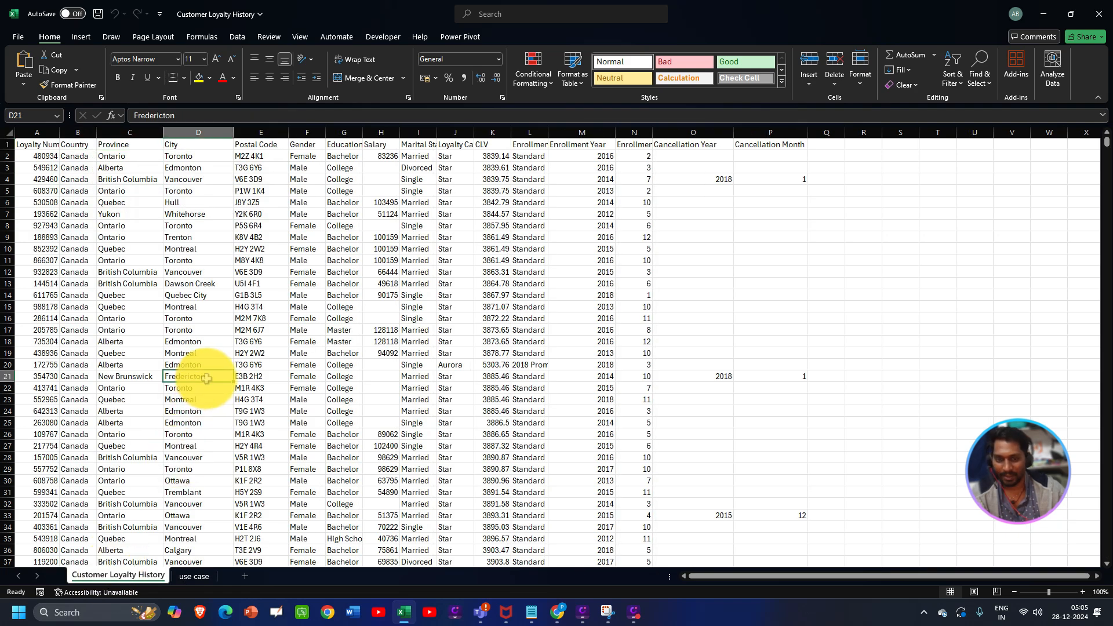
key("ctrl+a")
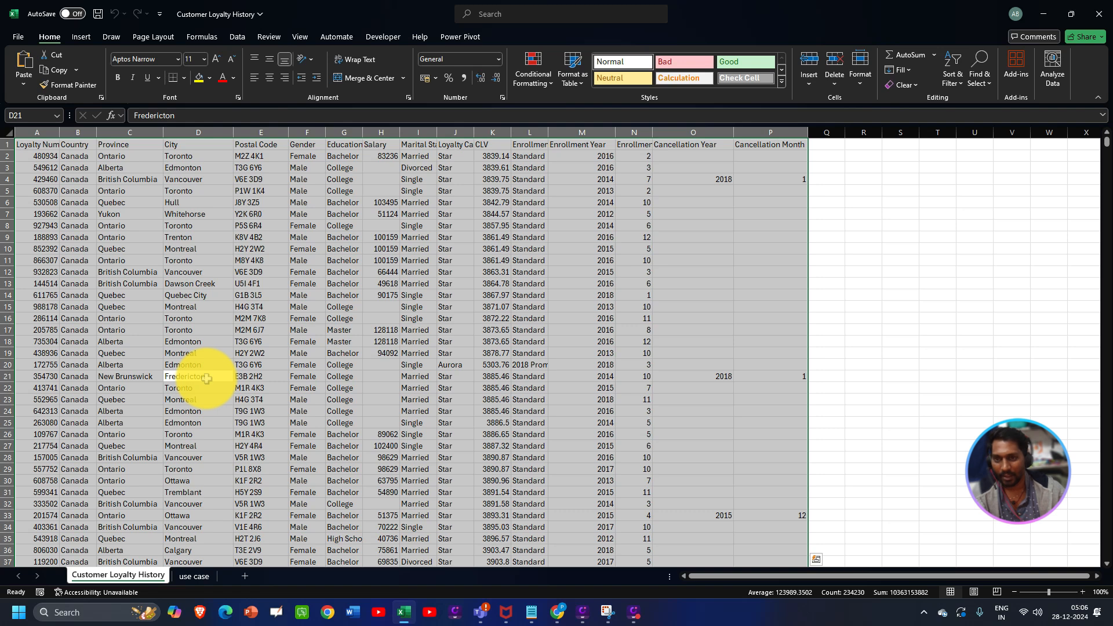
key("alt")
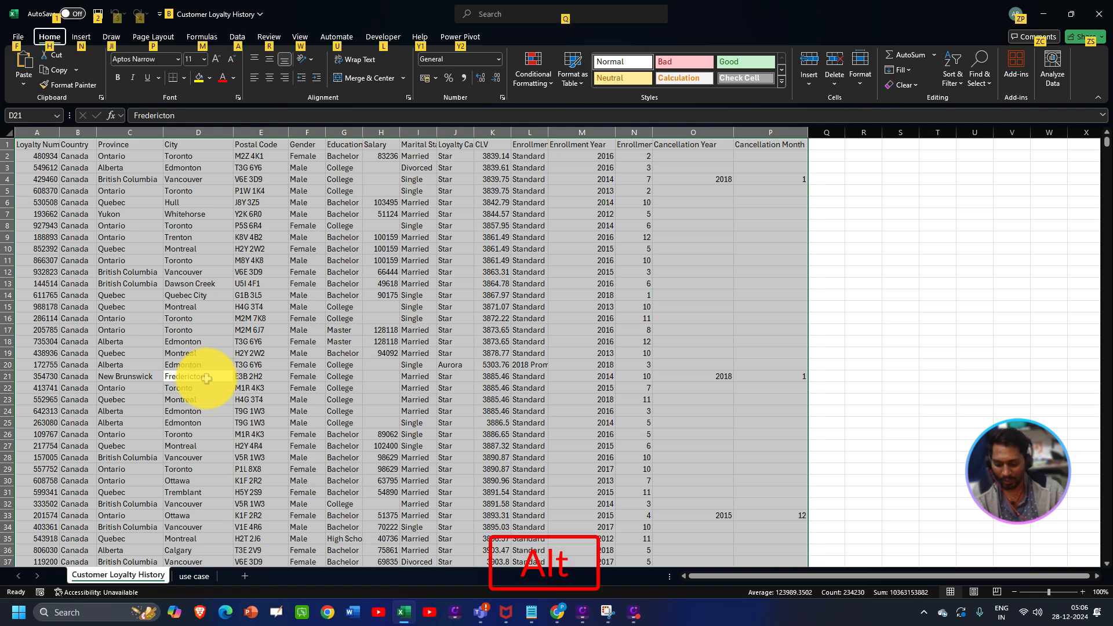
key("n")
key("v")
key("t")
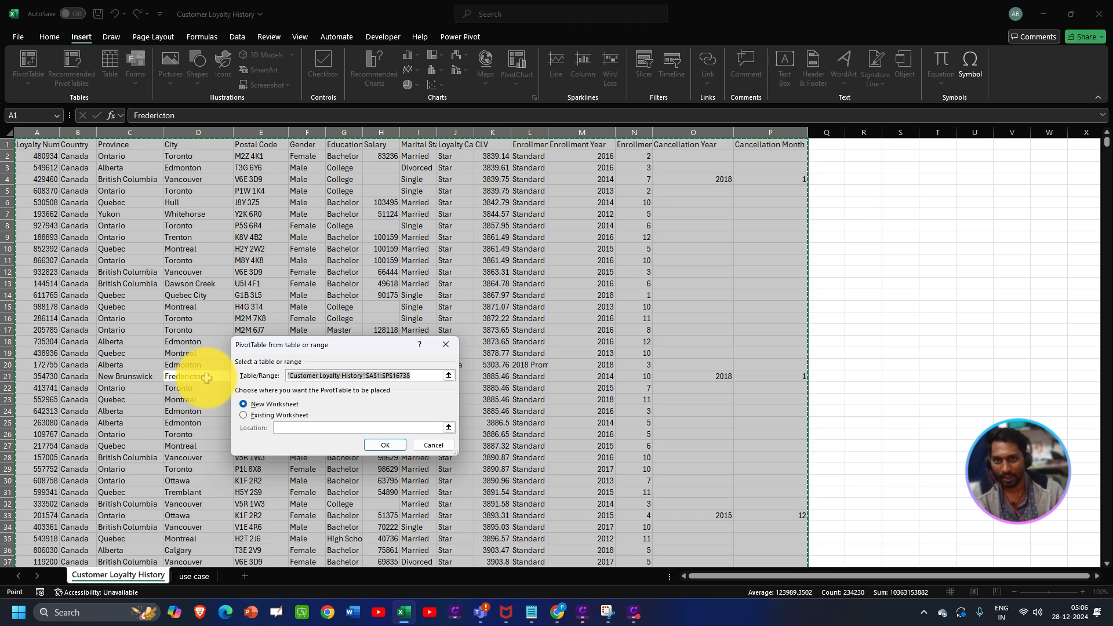
key("Escape")
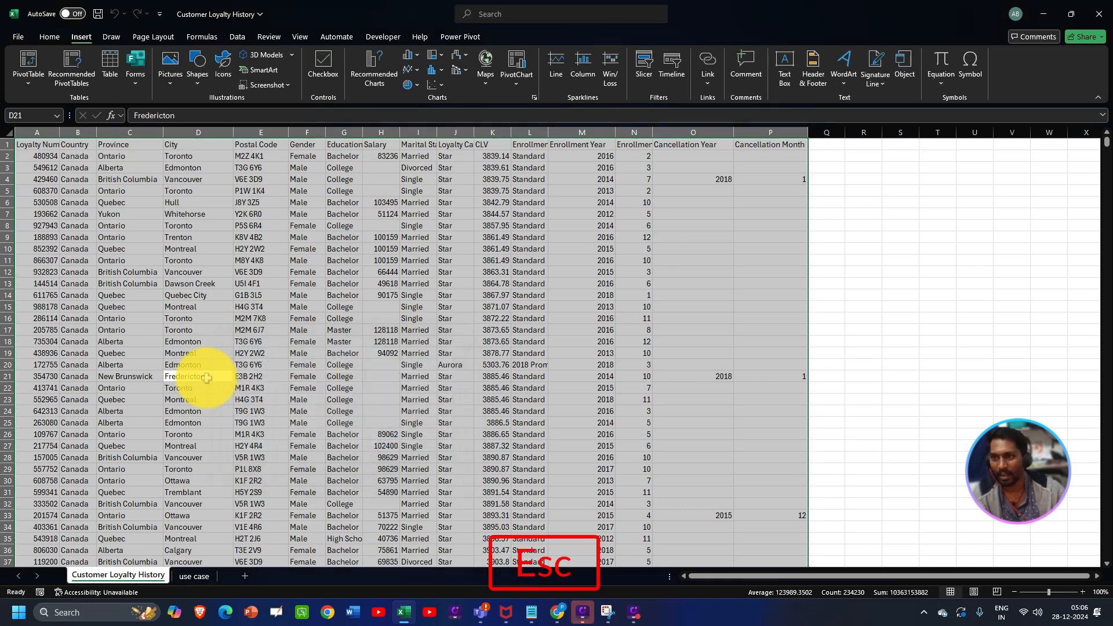
Try placing a PivotTable of the full customer data at cell R3 of the existing Customer Loyalty History sheet, and undo it
left_click(27, 81)
left_click(39, 110)
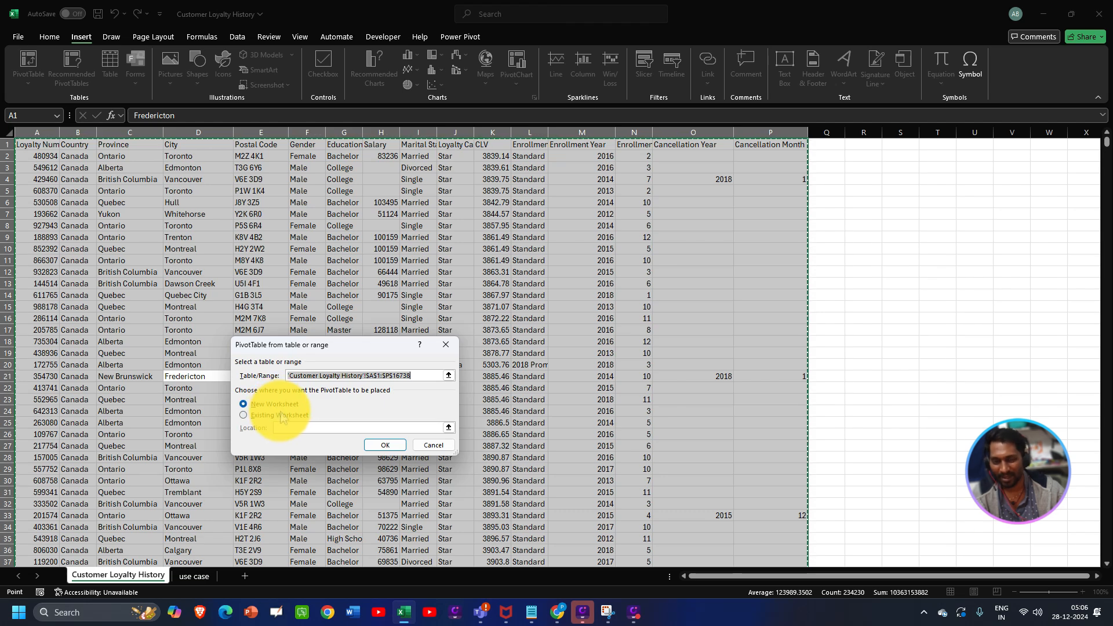
left_click(244, 415)
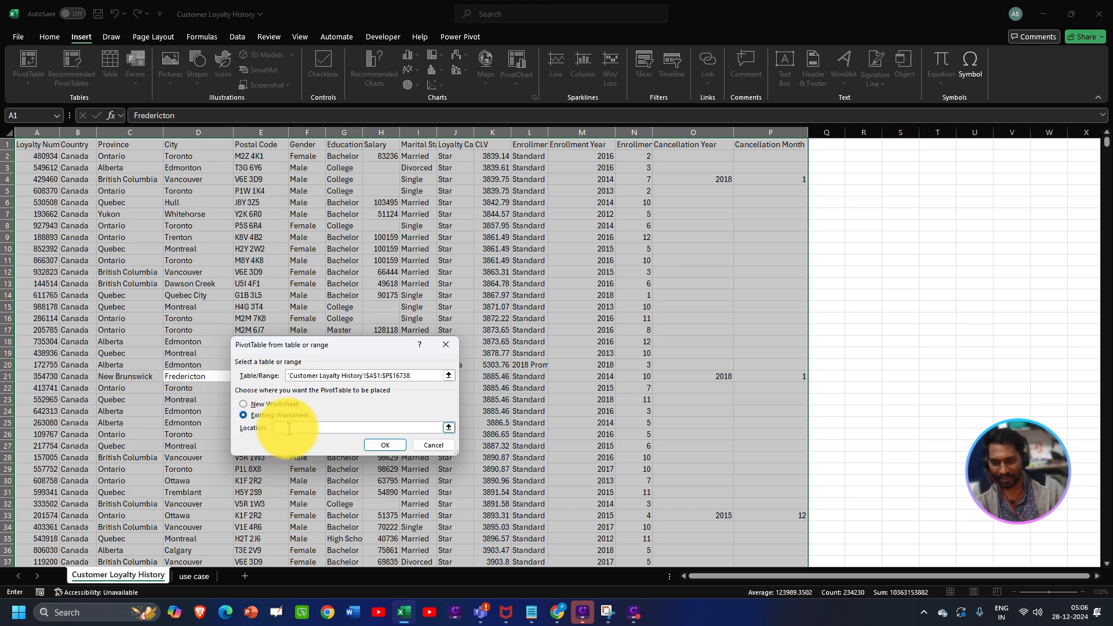
left_click(864, 168)
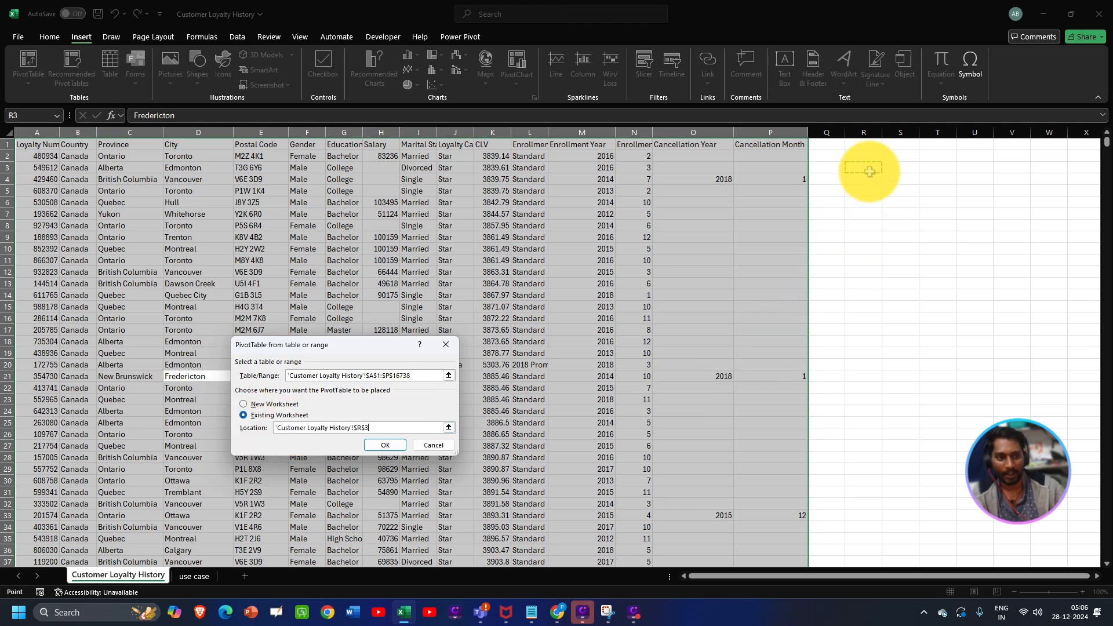
left_click(385, 444)
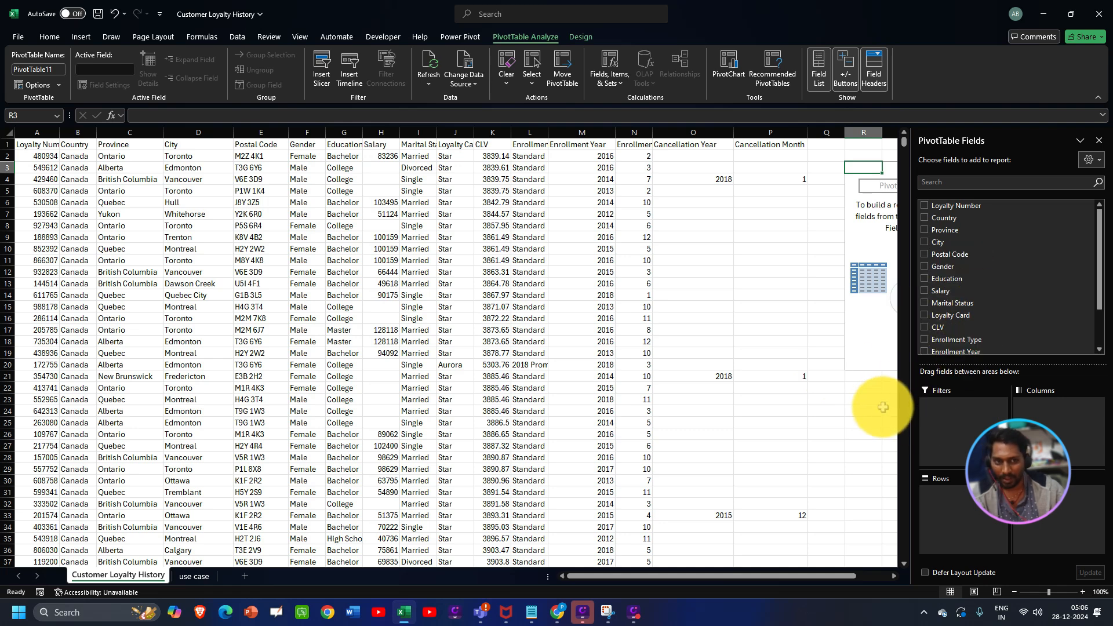
key("ctrl+z")
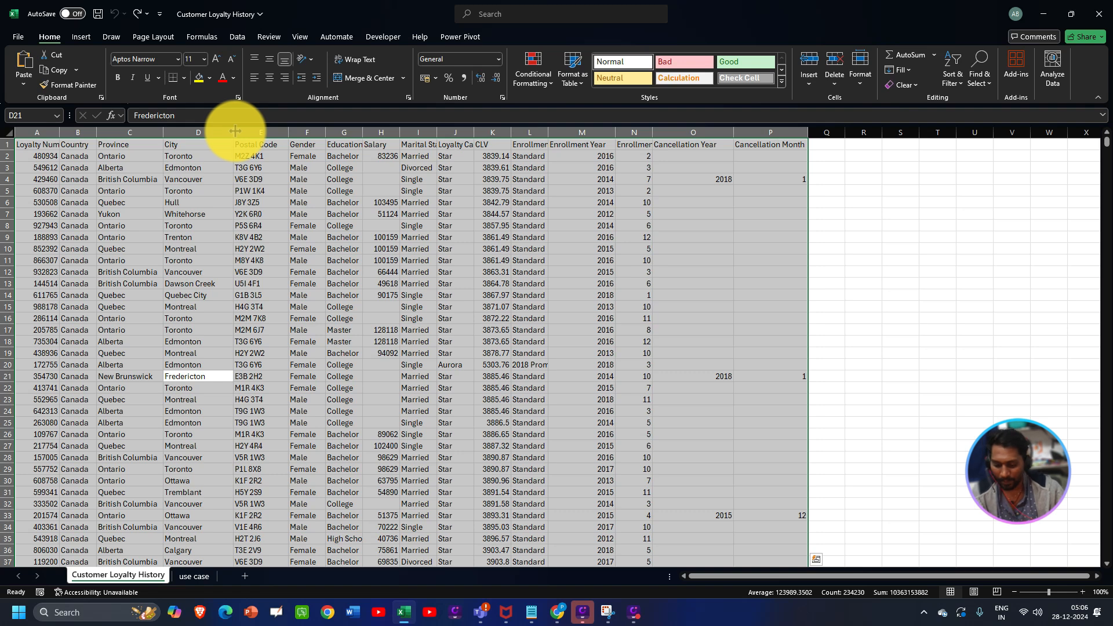
key("alt")
key("n")
key("v")
key("t")
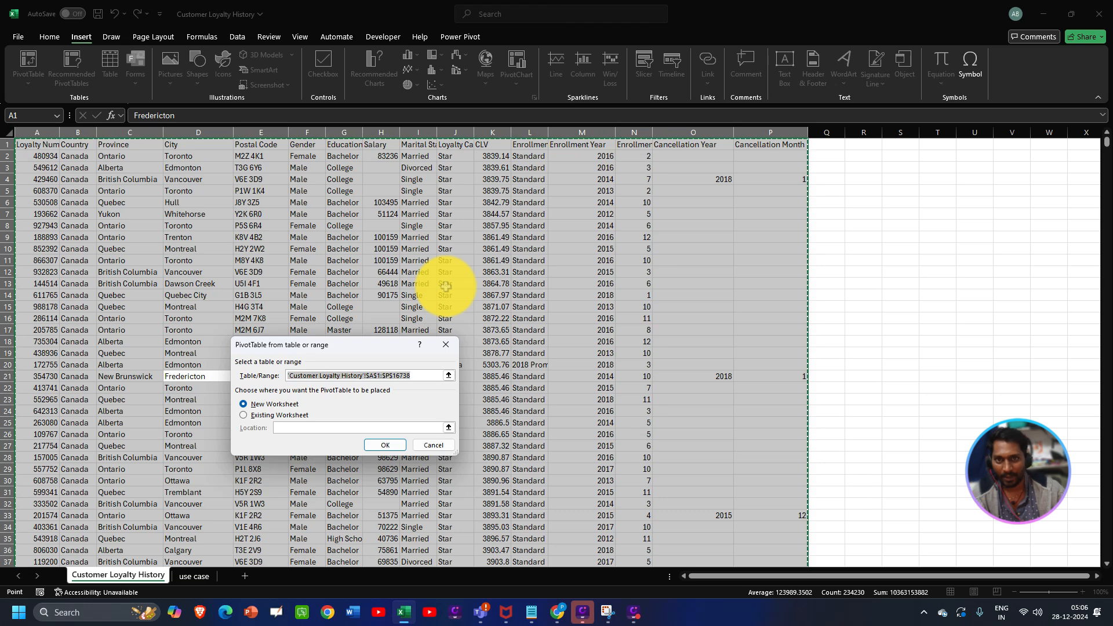
left_click(423, 377)
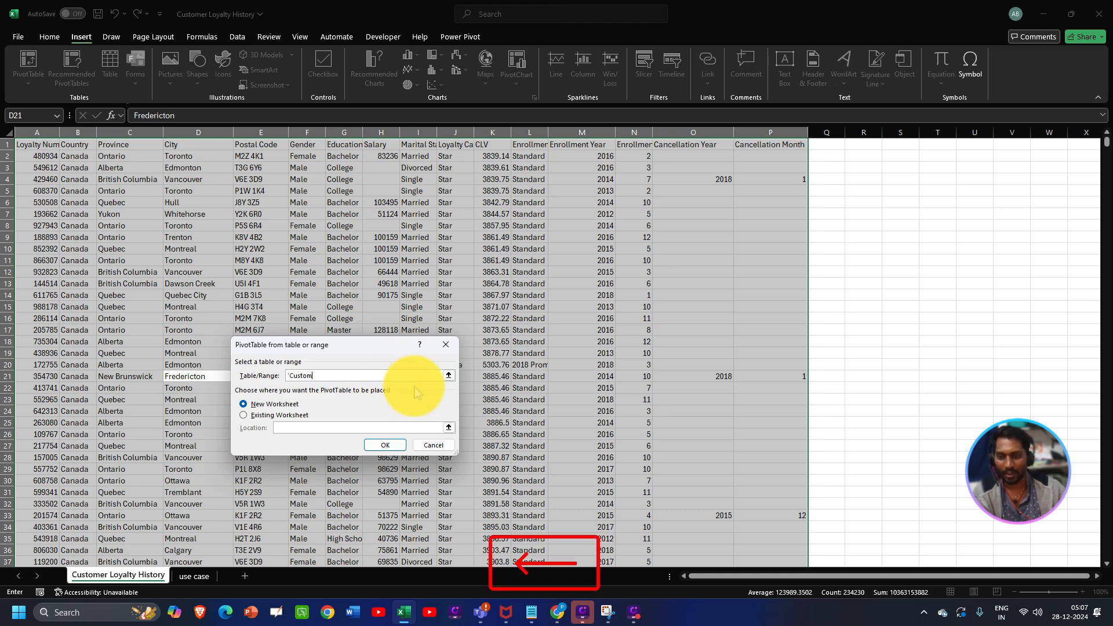
left_click_drag(78, 168, 496, 300)
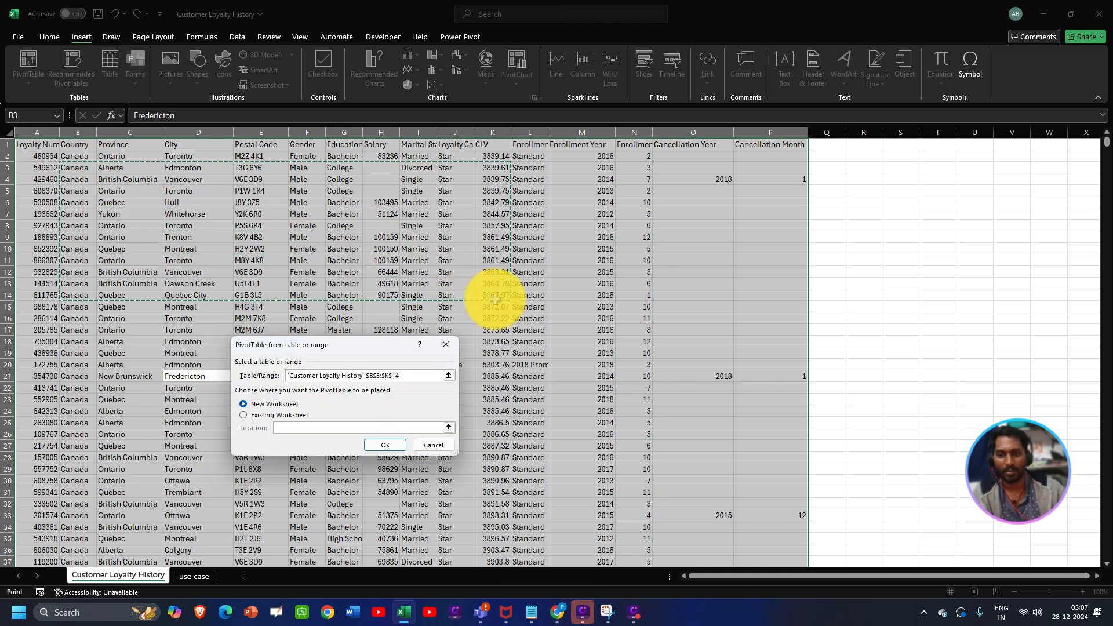
left_click(435, 446)
Insert a PivotTable on a new worksheet from the Customer Loyalty History range $A$1:$P$16738
key("alt+n")
key("v")
key("t")
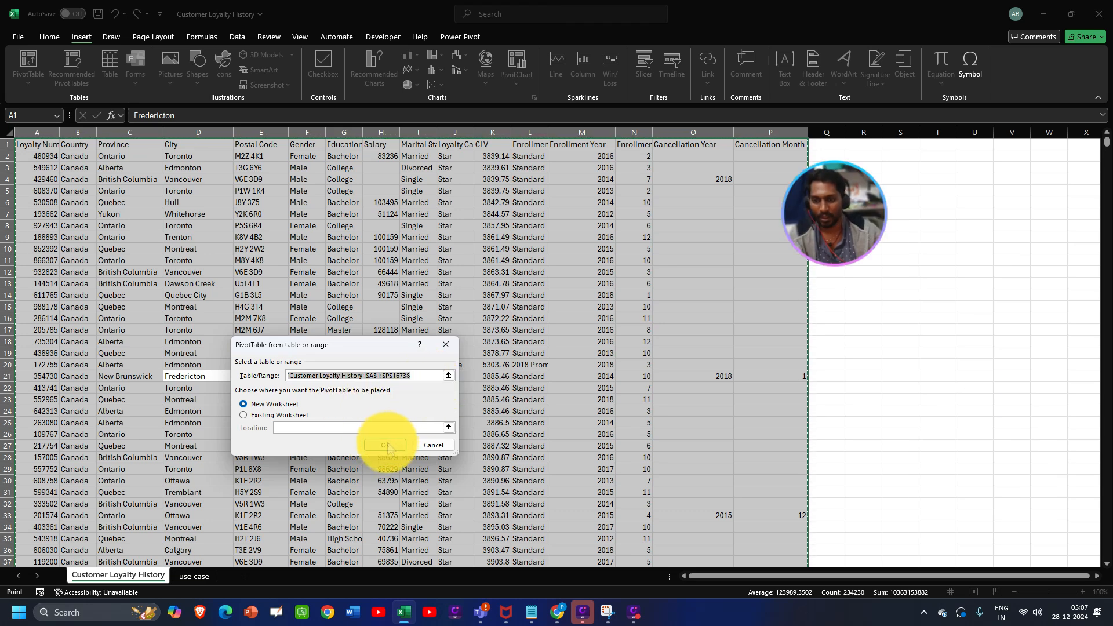
left_click(373, 444)
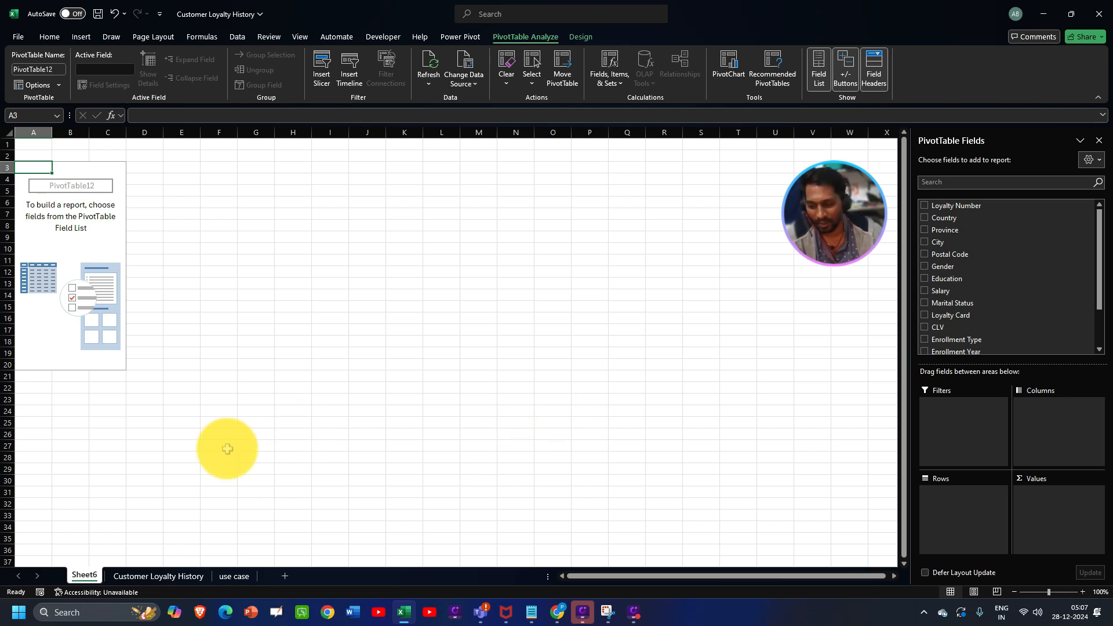
Check the province question on the use case sheet and the Province column on the Customer Loyalty History sheet
left_click(234, 576)
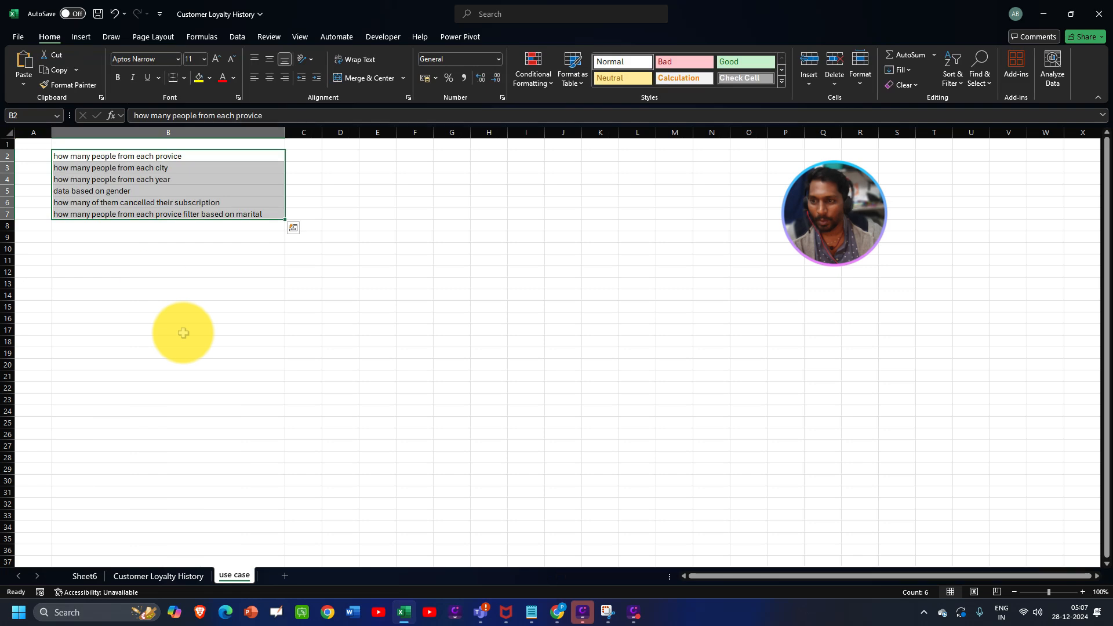
left_click(98, 155)
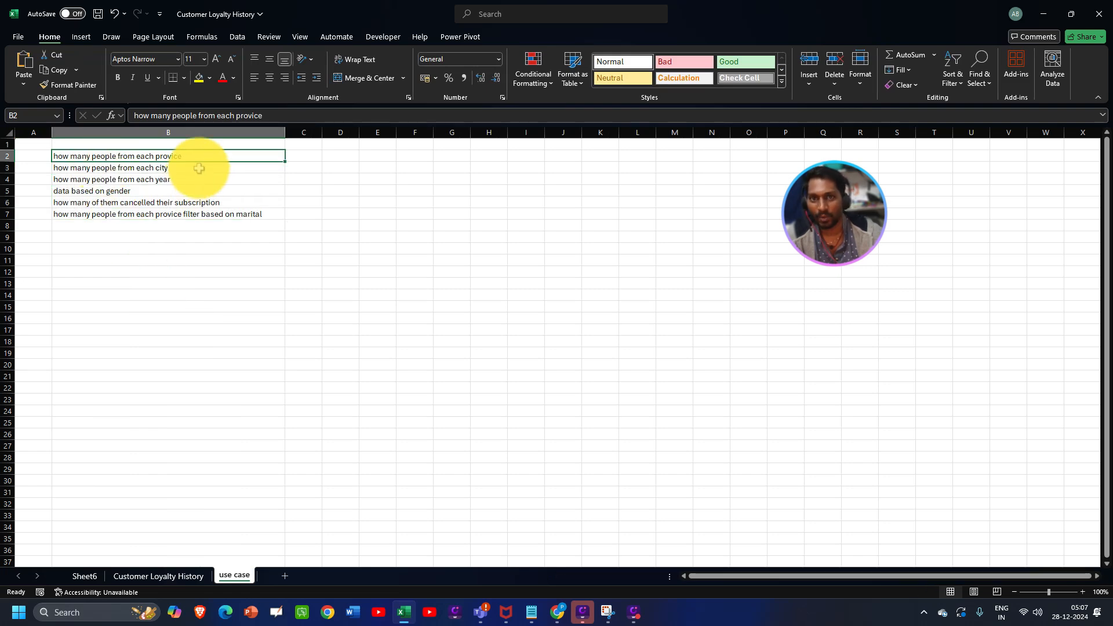
left_click(139, 575)
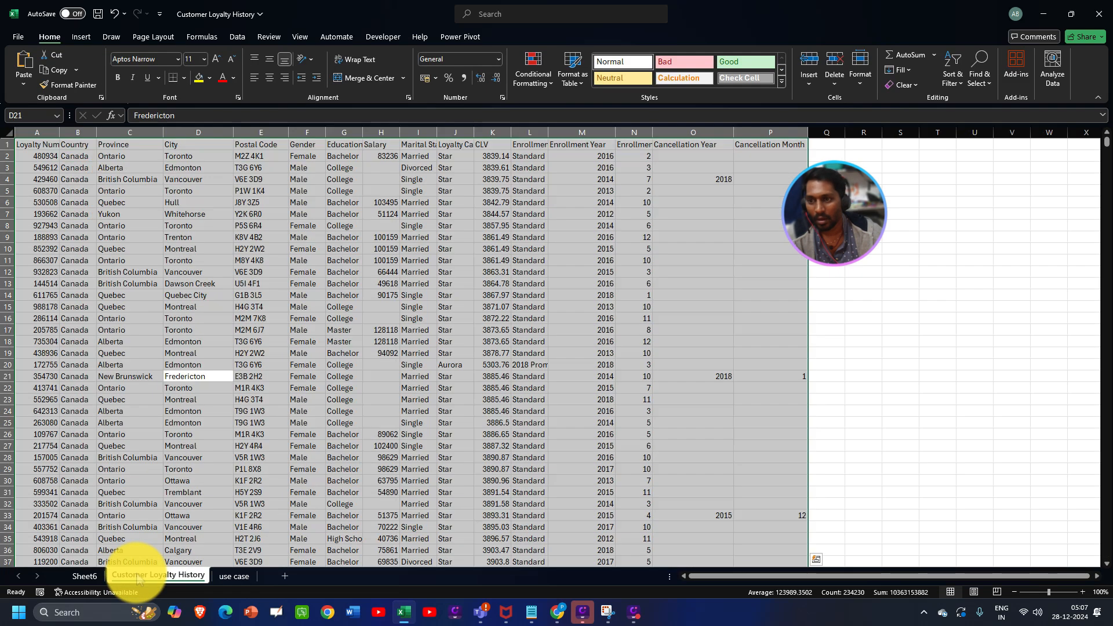
left_click(140, 144)
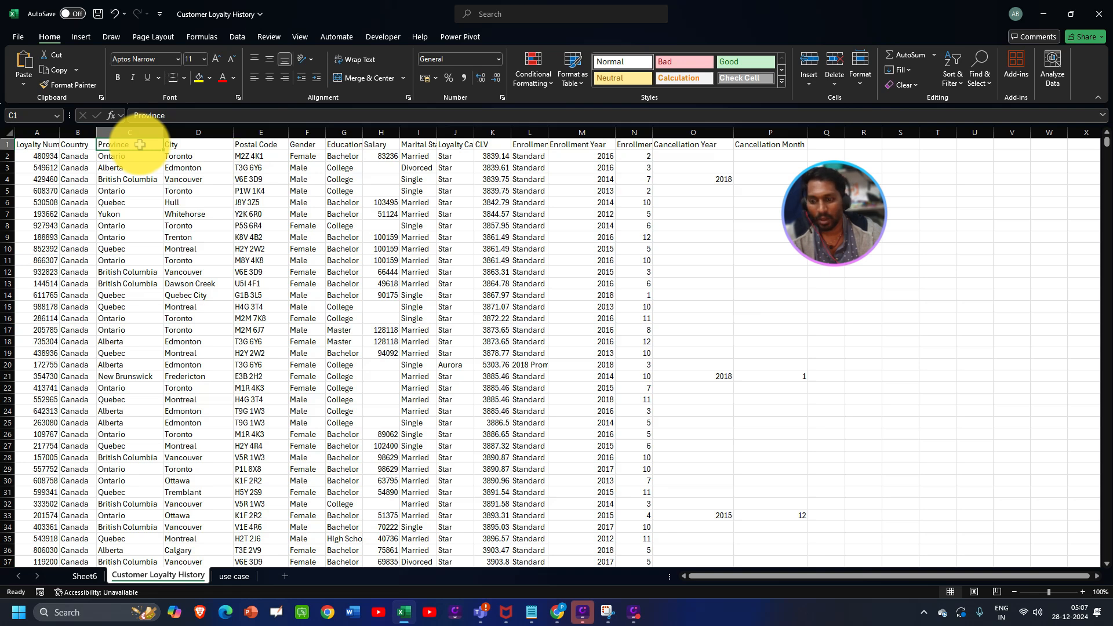
left_click(86, 574)
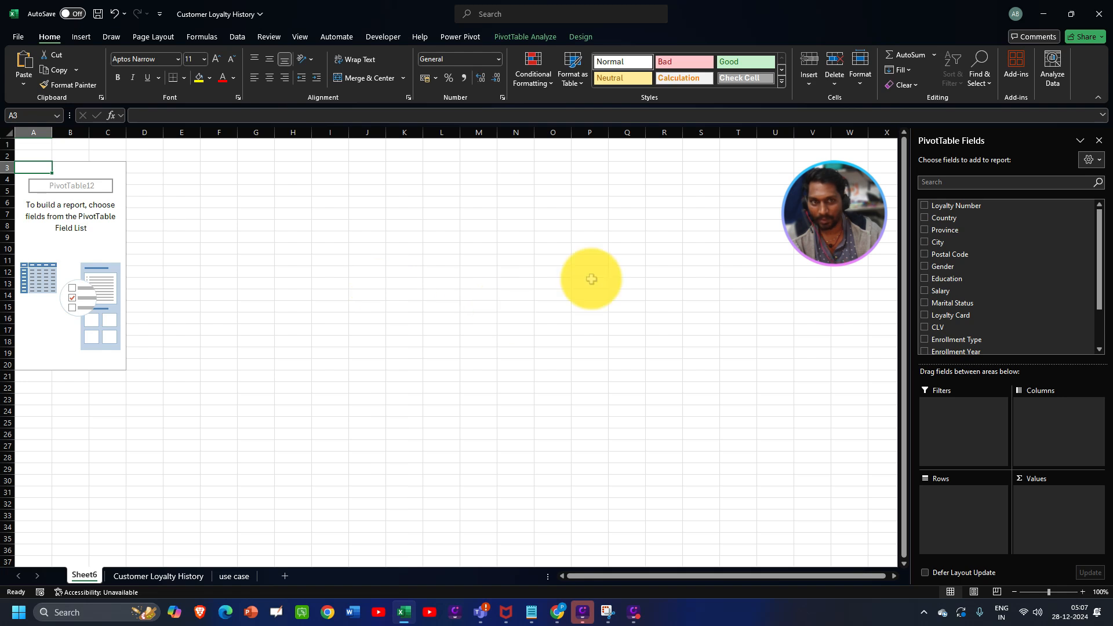
Build the PivotTable on Sheet6 with Province as rows and the count of Province as values
left_click_drag(950, 235, 964, 507)
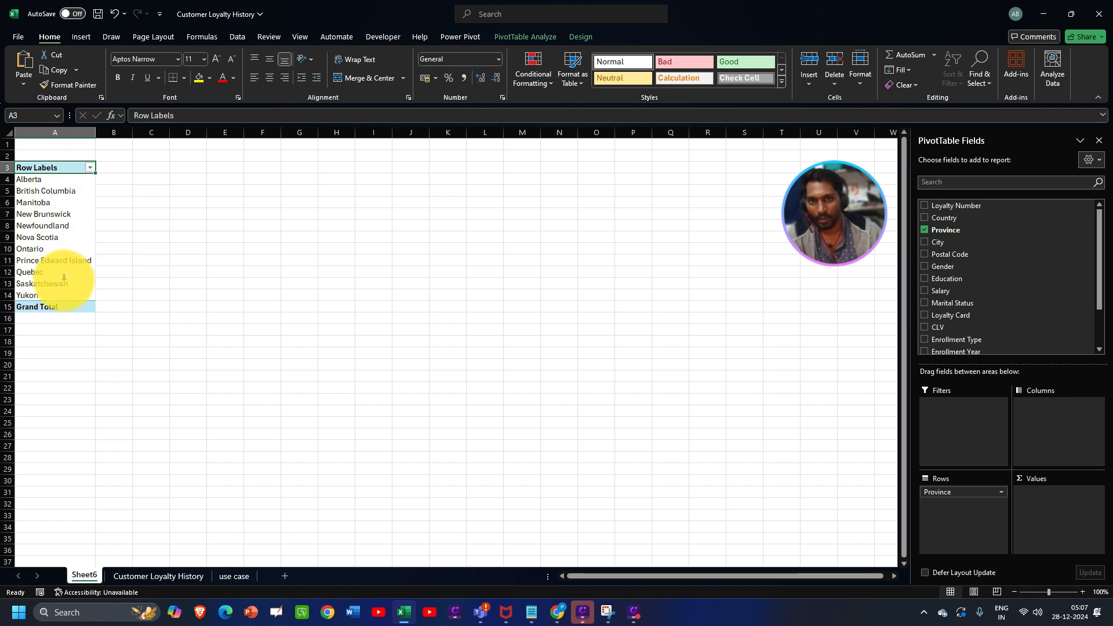
left_click(54, 181)
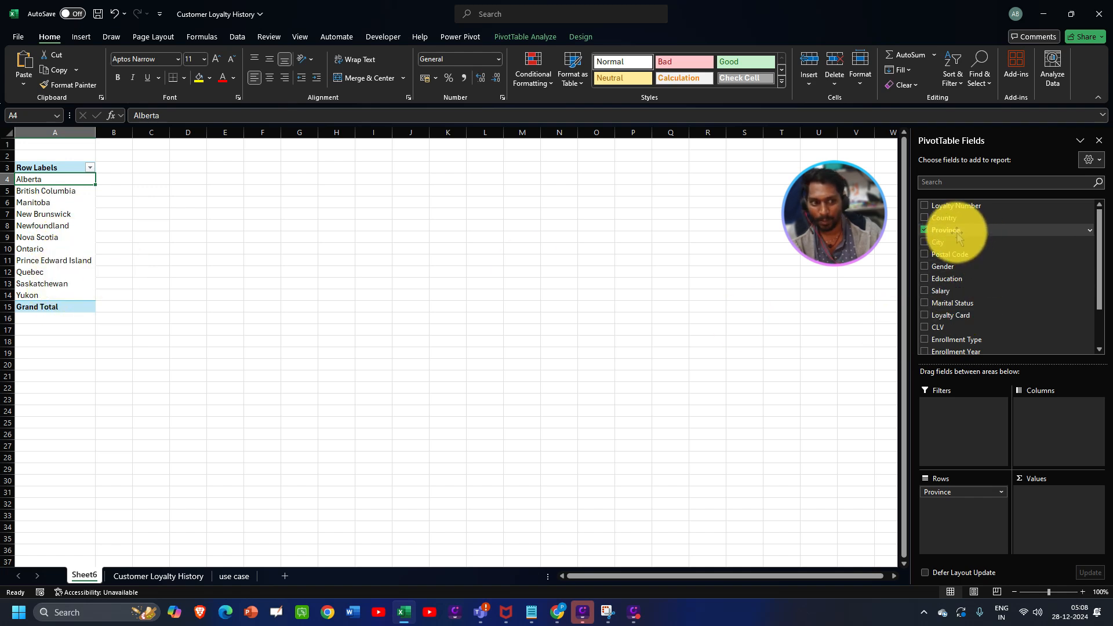
left_click_drag(954, 235, 1038, 497)
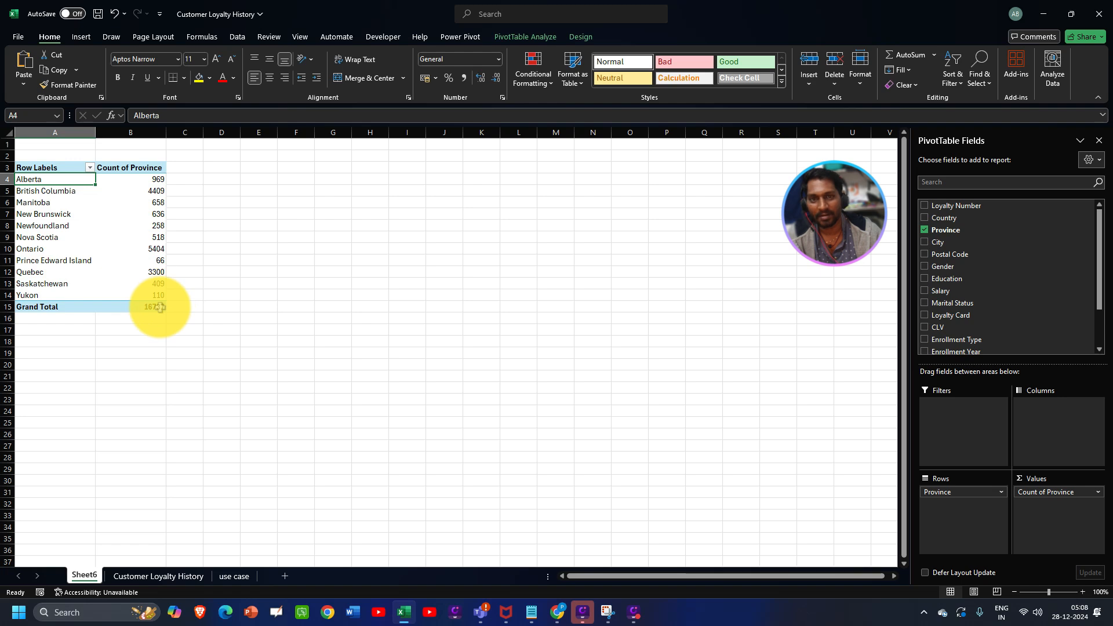
mouse_move(154, 305)
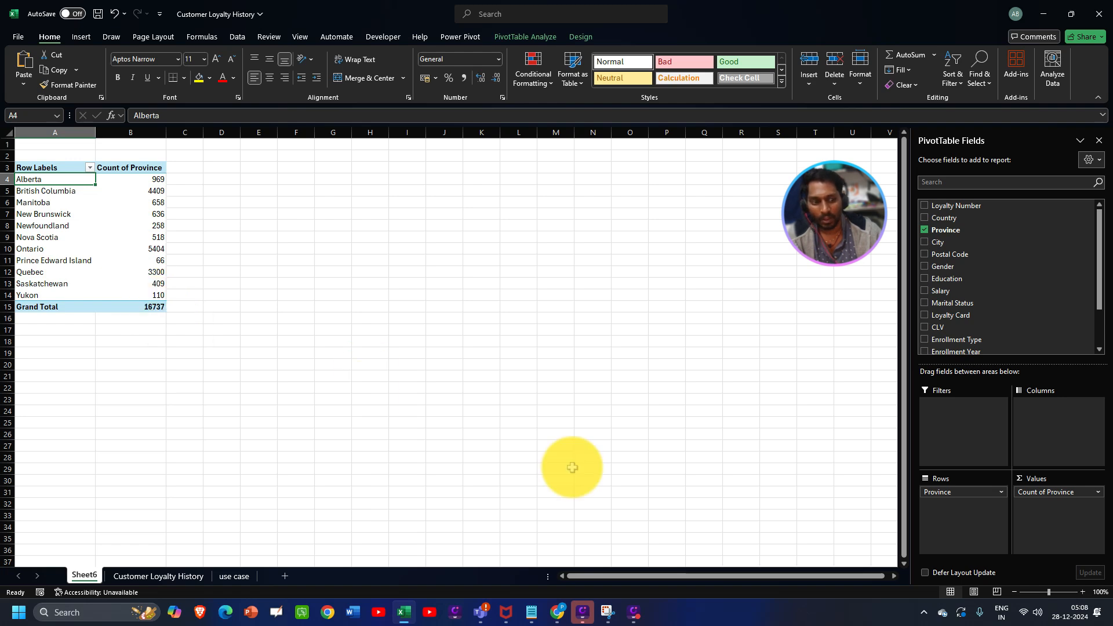
left_click_drag(951, 491, 971, 505)
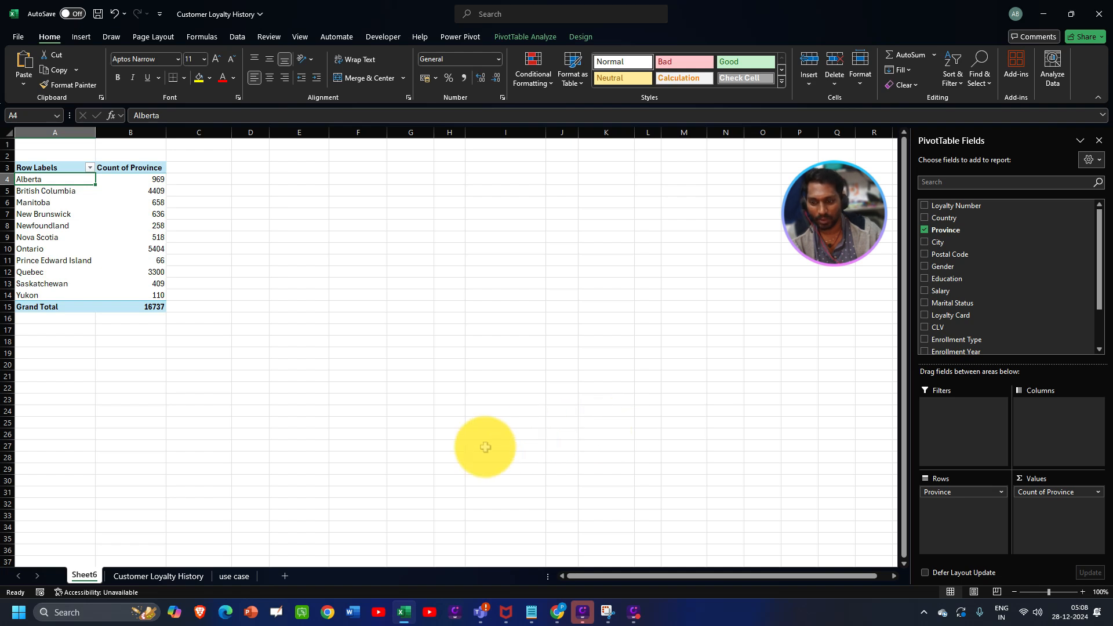
Copy the province PivotTable to cell D3 of Sheet6 and widen columns D and E to fit its contents
left_click(229, 577)
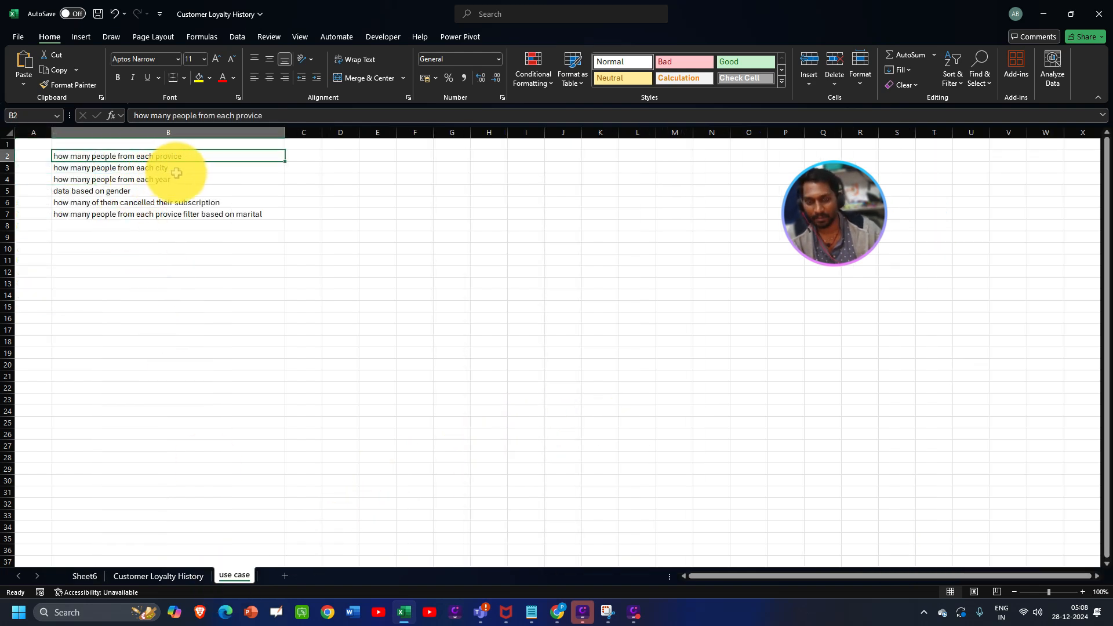
left_click(87, 577)
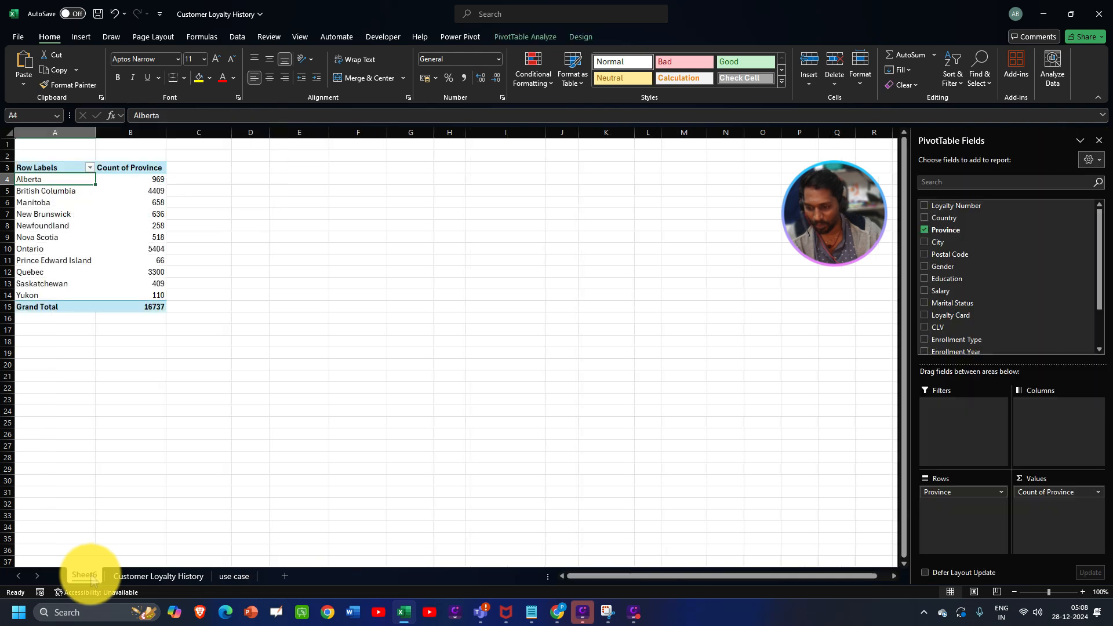
left_click_drag(36, 167, 142, 309)
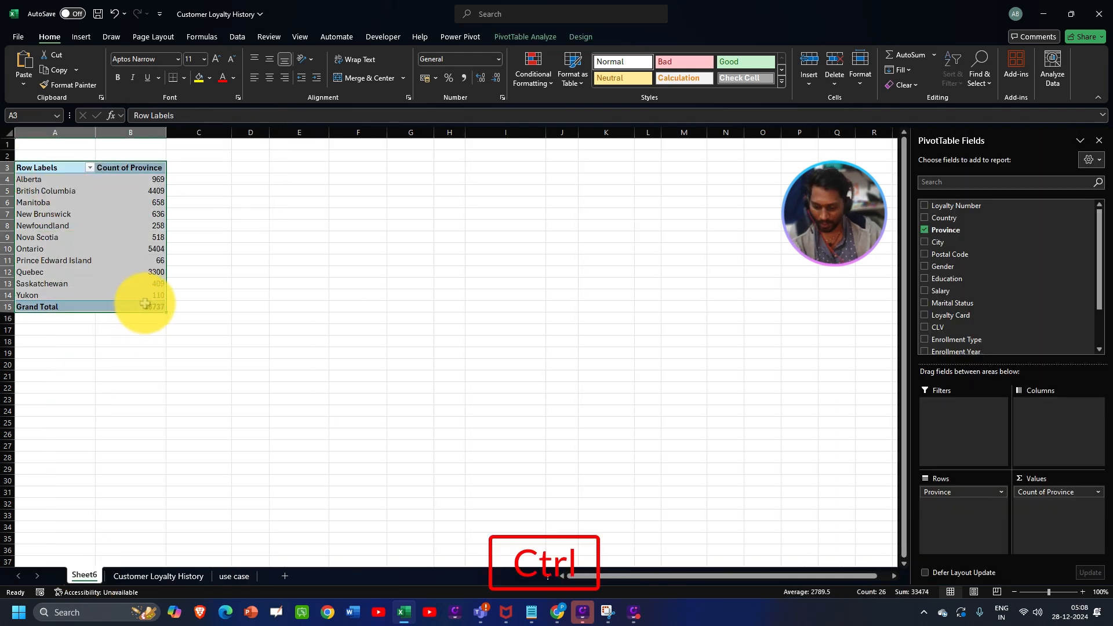
key("ctrl+c")
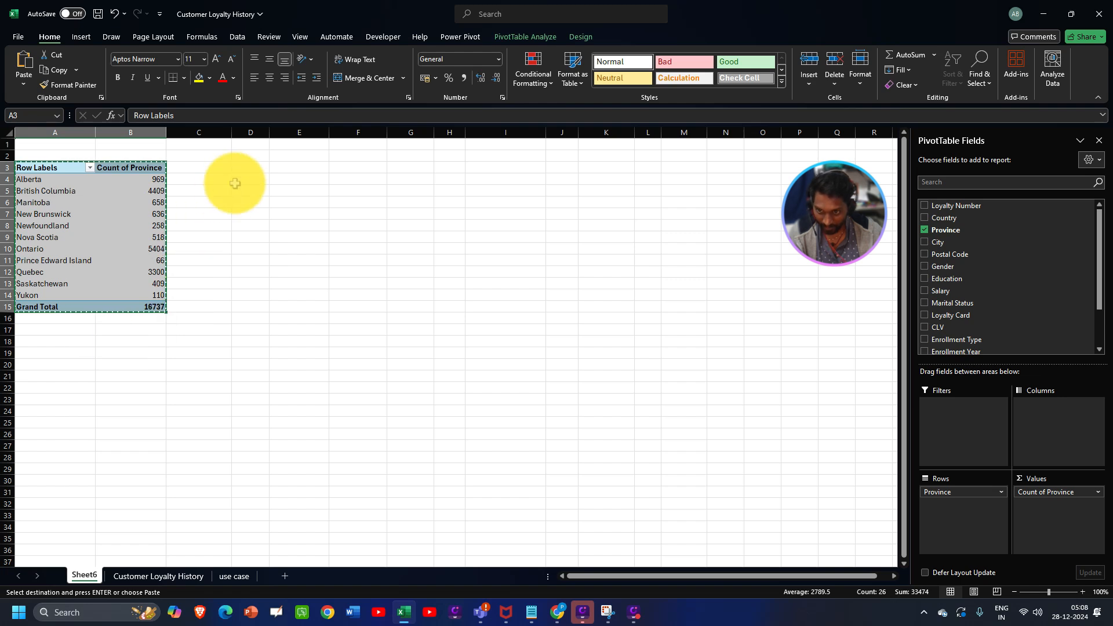
left_click(250, 168)
key("ctrl+v")
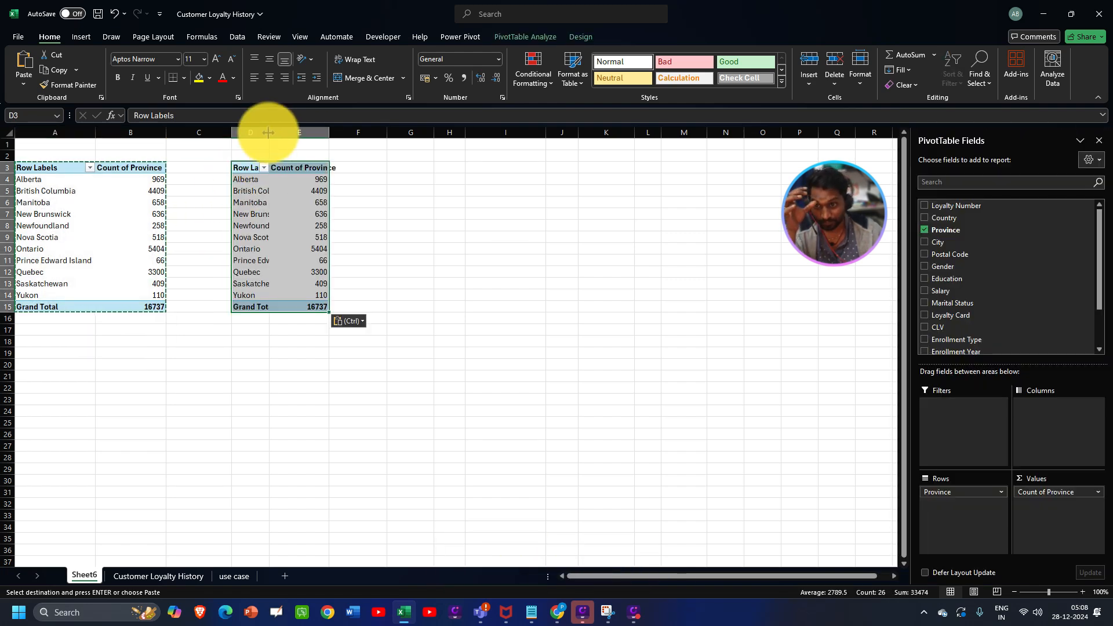
left_click_drag(269, 132, 301, 133)
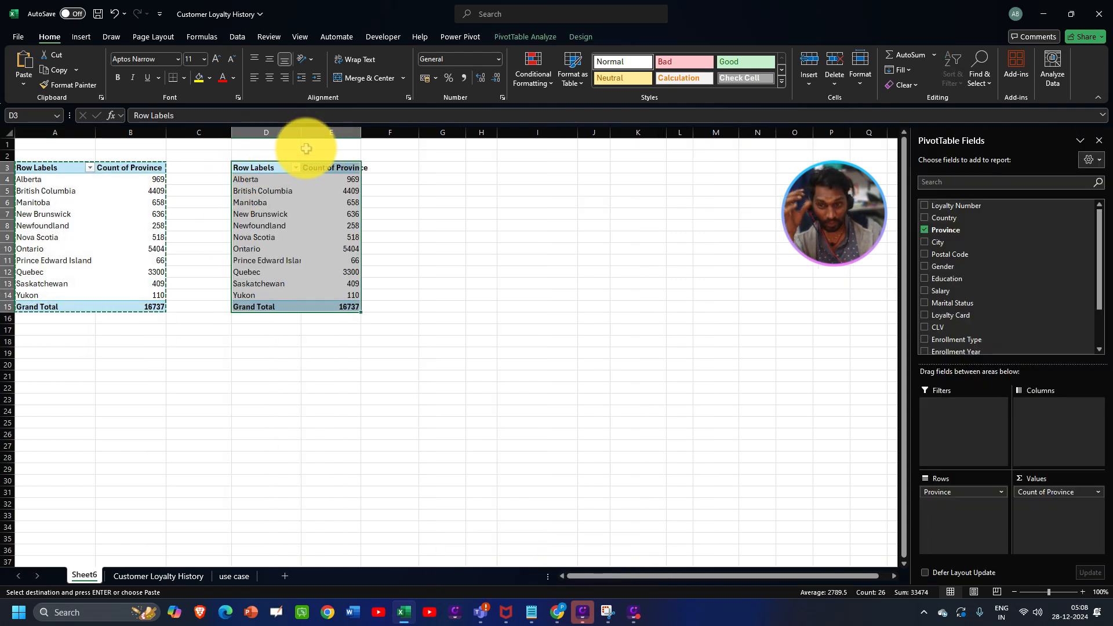
double_click(359, 133)
Replace Province with City in the copied PivotTable at D3, using City as rows and count of City as values
left_click(234, 575)
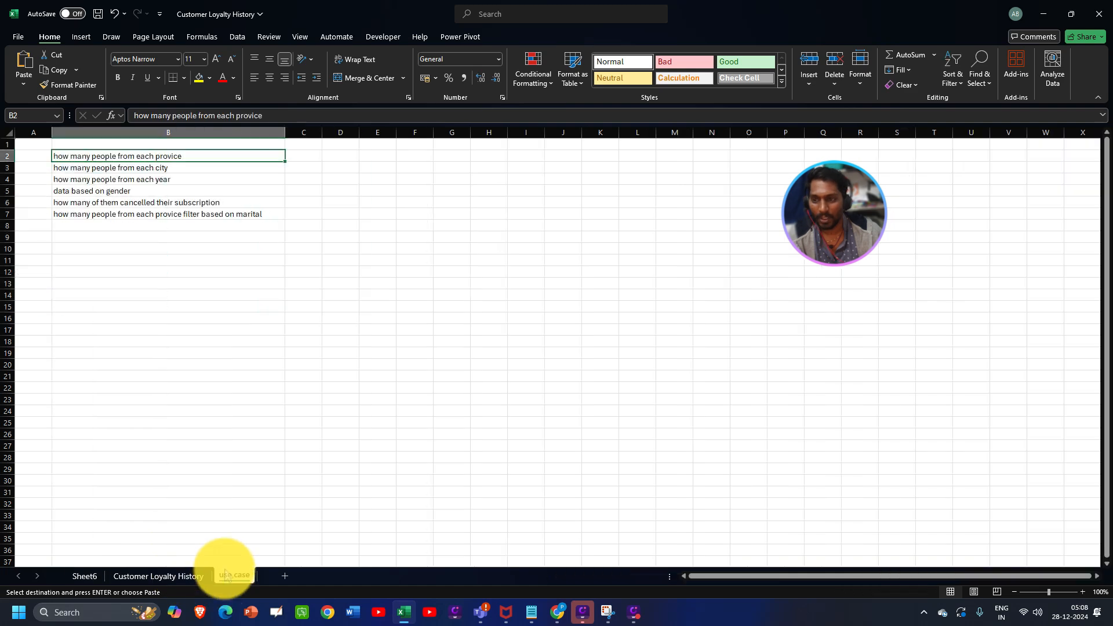
left_click(152, 576)
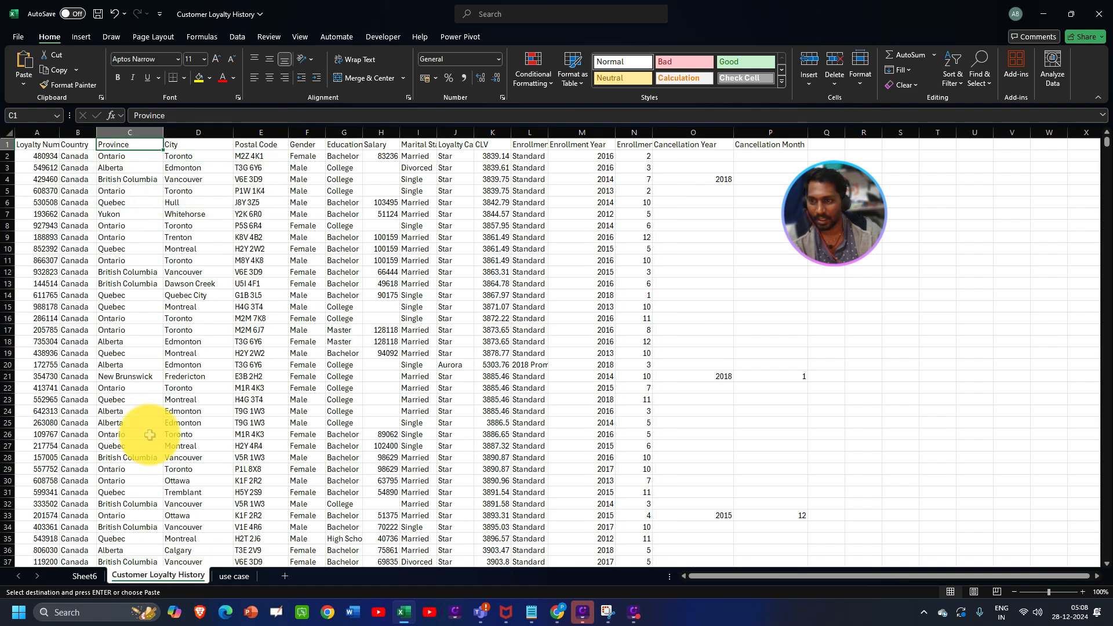
left_click(85, 575)
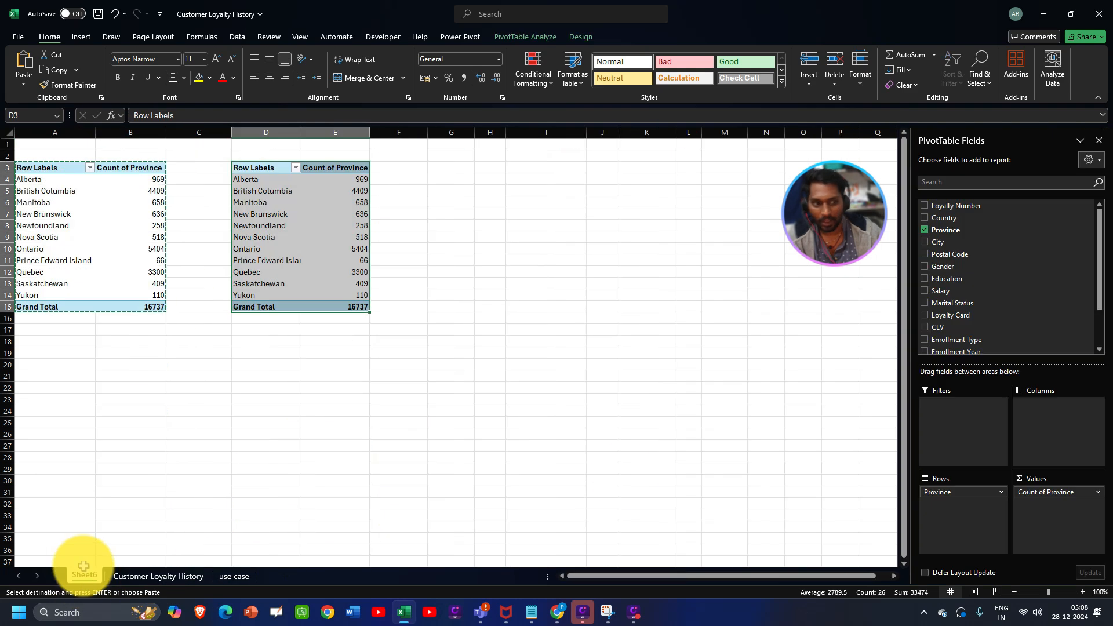
left_click(925, 231)
left_click_drag(926, 241, 951, 514)
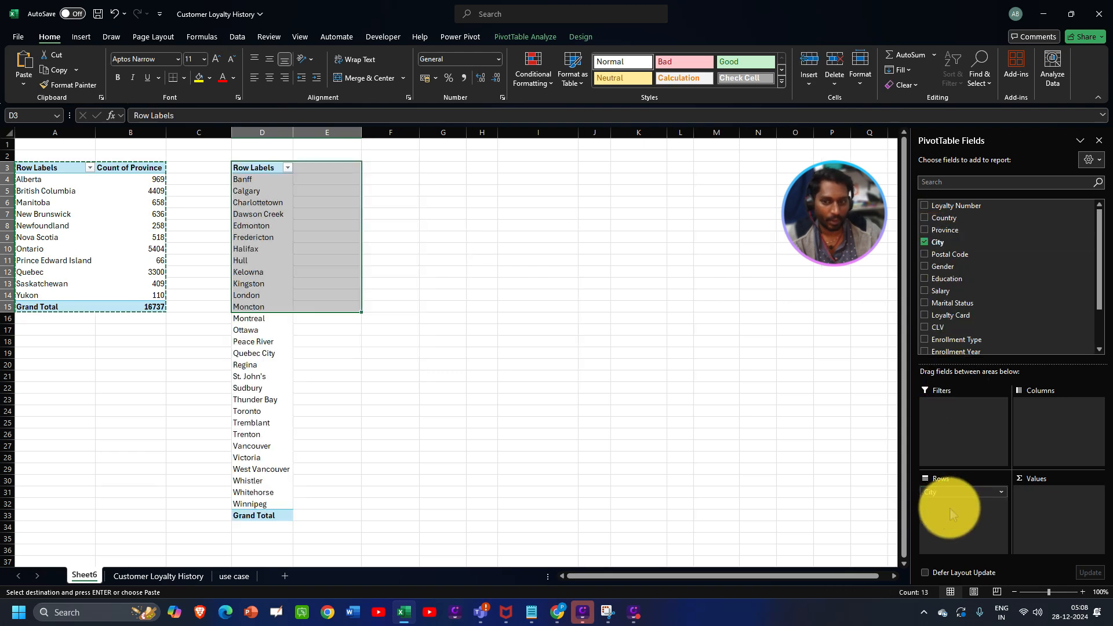
left_click(260, 245)
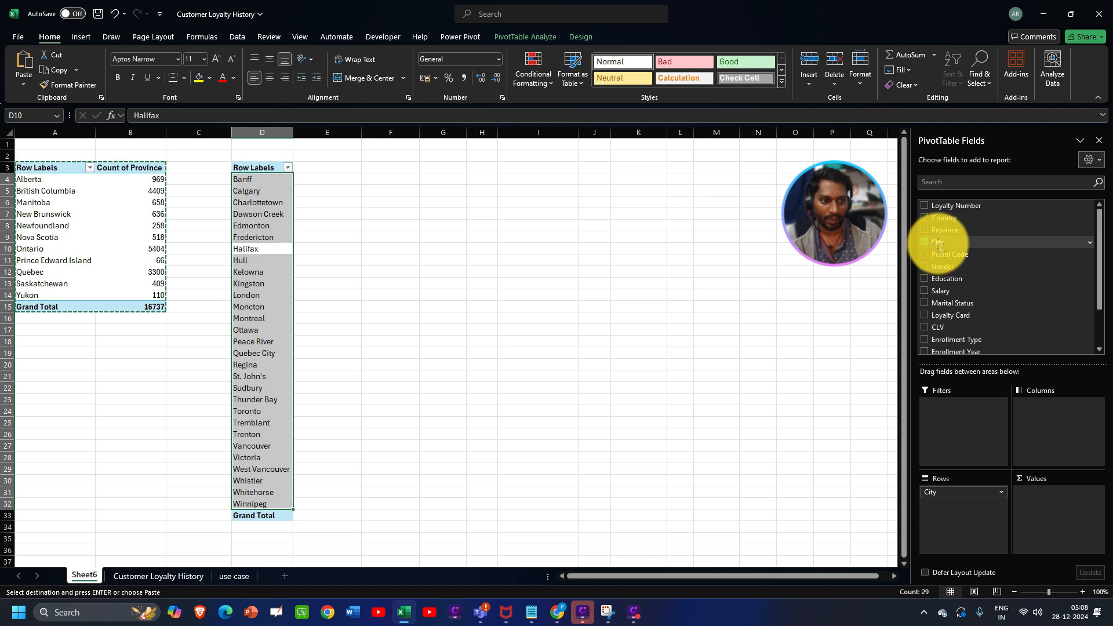
left_click_drag(938, 245, 1042, 515)
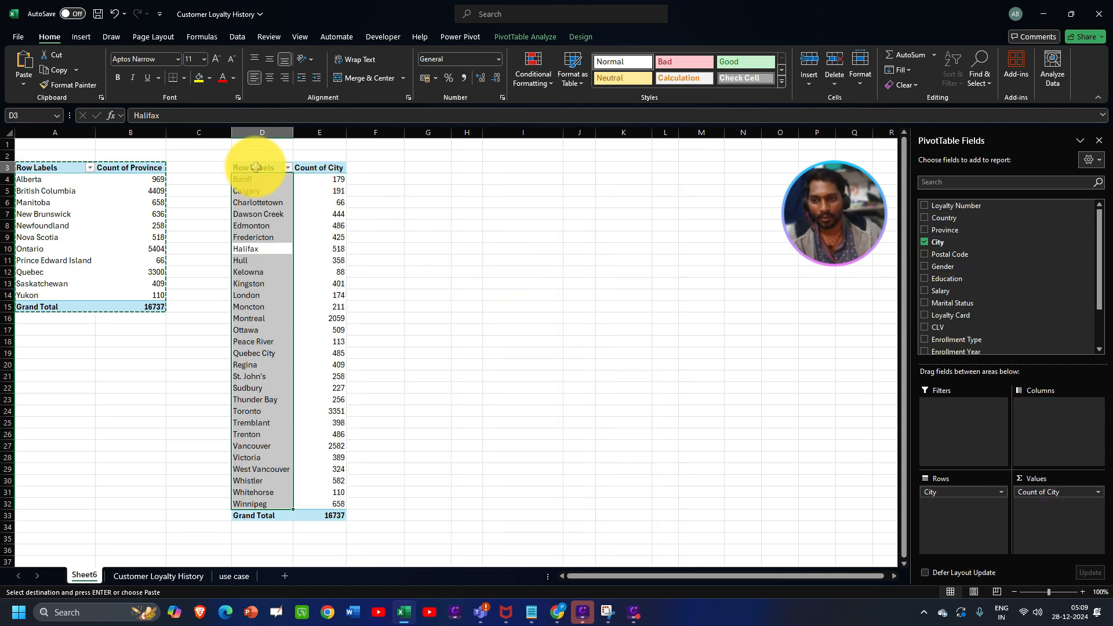
left_click_drag(255, 168, 336, 422)
Check the year question on the use case sheet and the enrollment year and month columns in the customer data
left_click(257, 575)
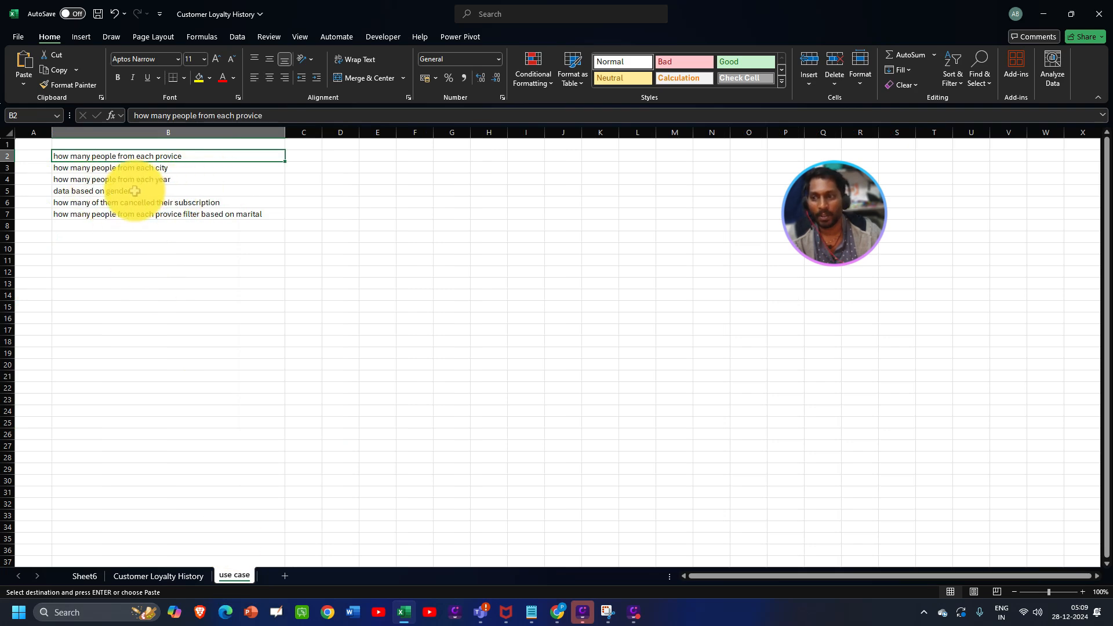
left_click(142, 577)
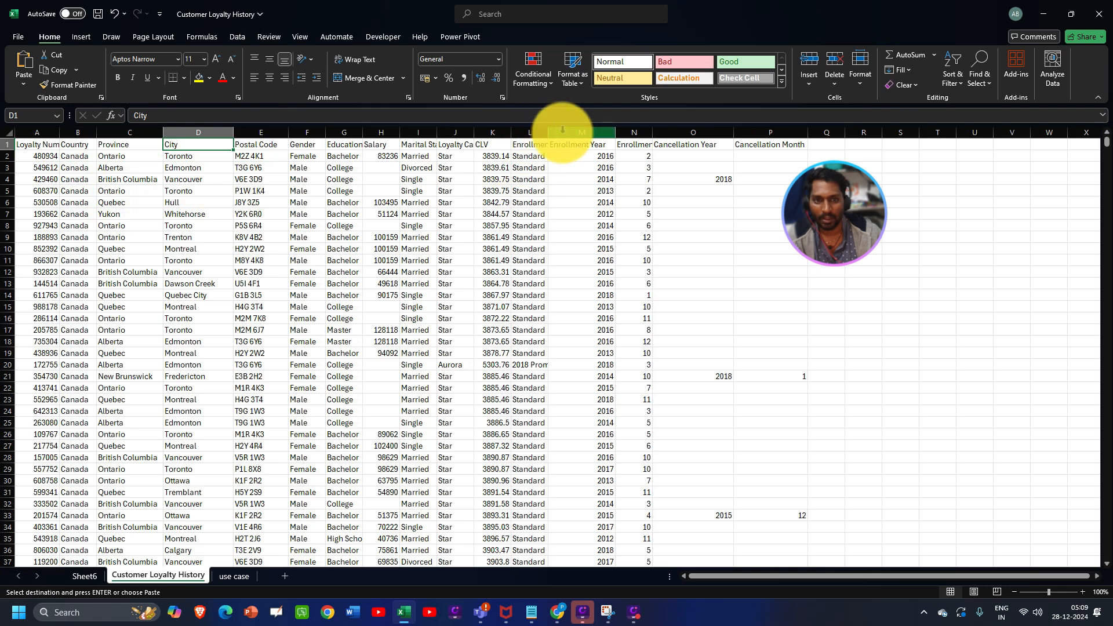
left_click(601, 144)
left_click(631, 146)
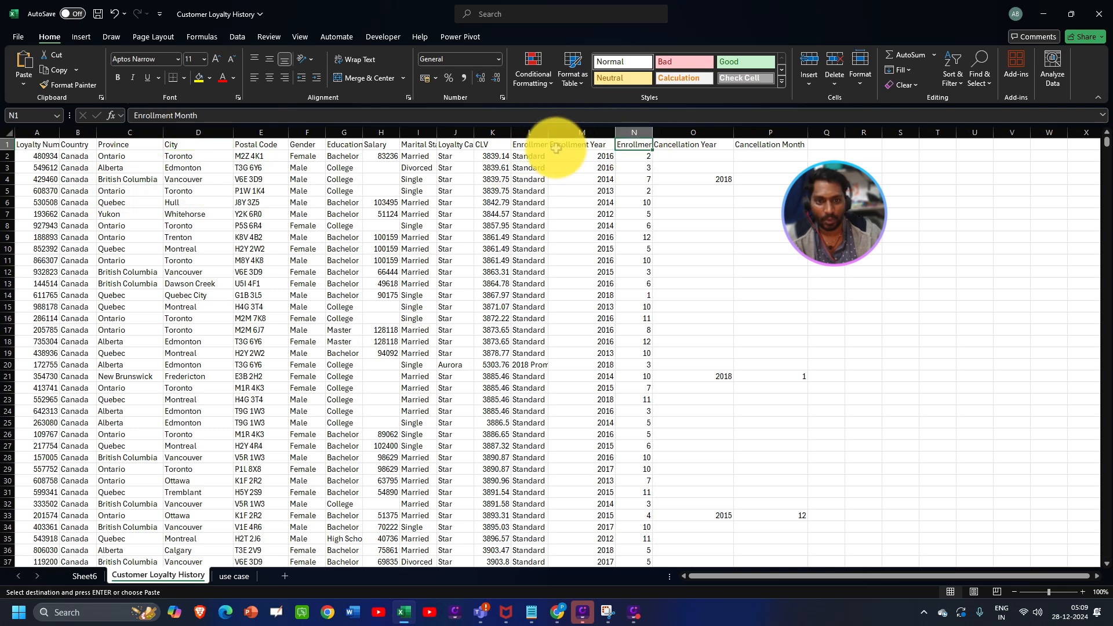
left_click(84, 576)
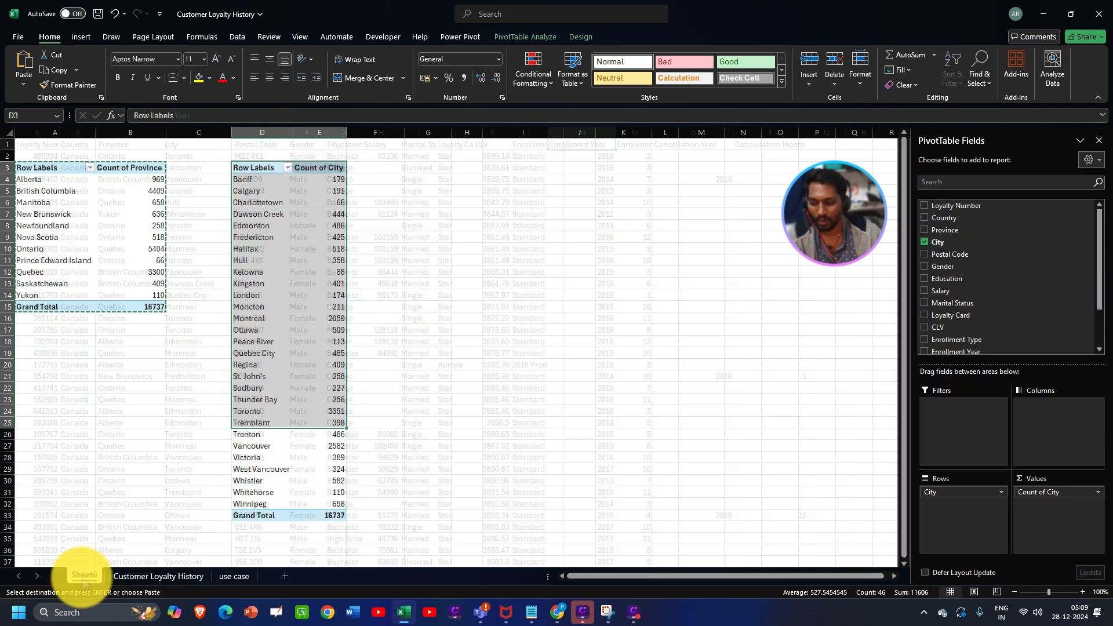
Copy the whole city PivotTable, including its Grand Total row, to cell G3 of Sheet6
left_click_drag(254, 167, 311, 514)
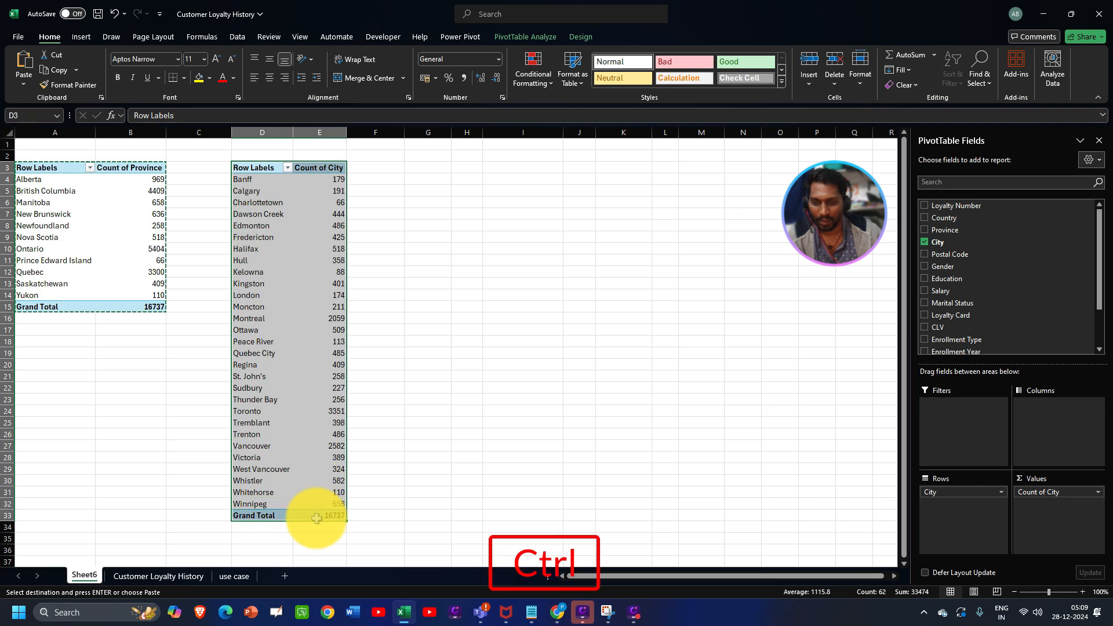
key("ctrl+c")
left_click(430, 167)
key("ctrl+v")
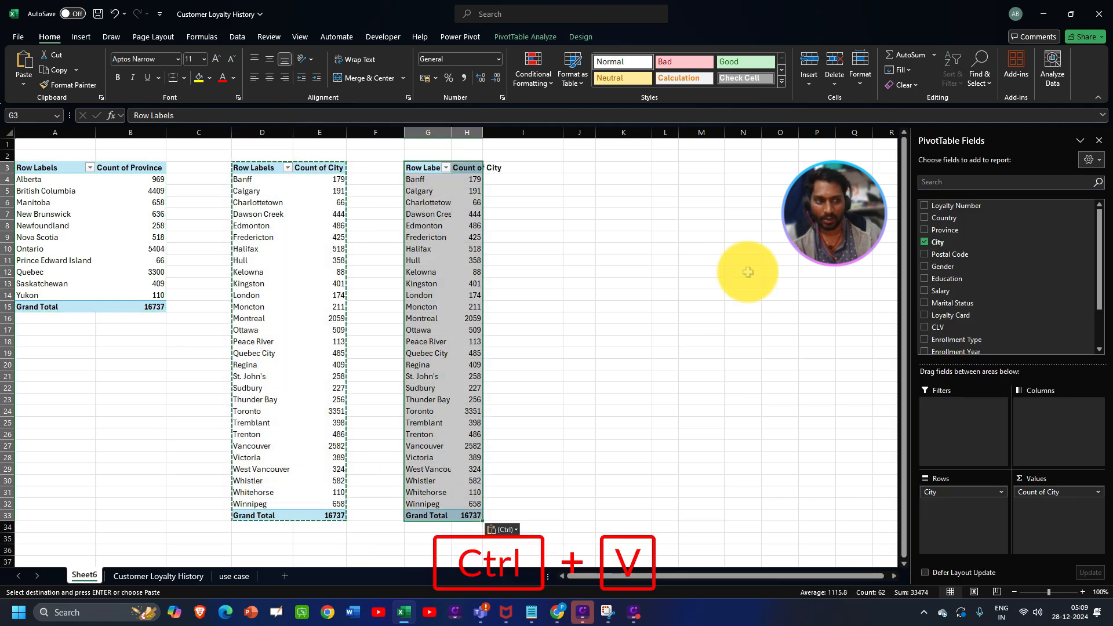
Replace City with Enrollment Year in the PivotTable at G3, placing the field in both rows and values
left_click(925, 241)
scroll(944, 329, "down", 3)
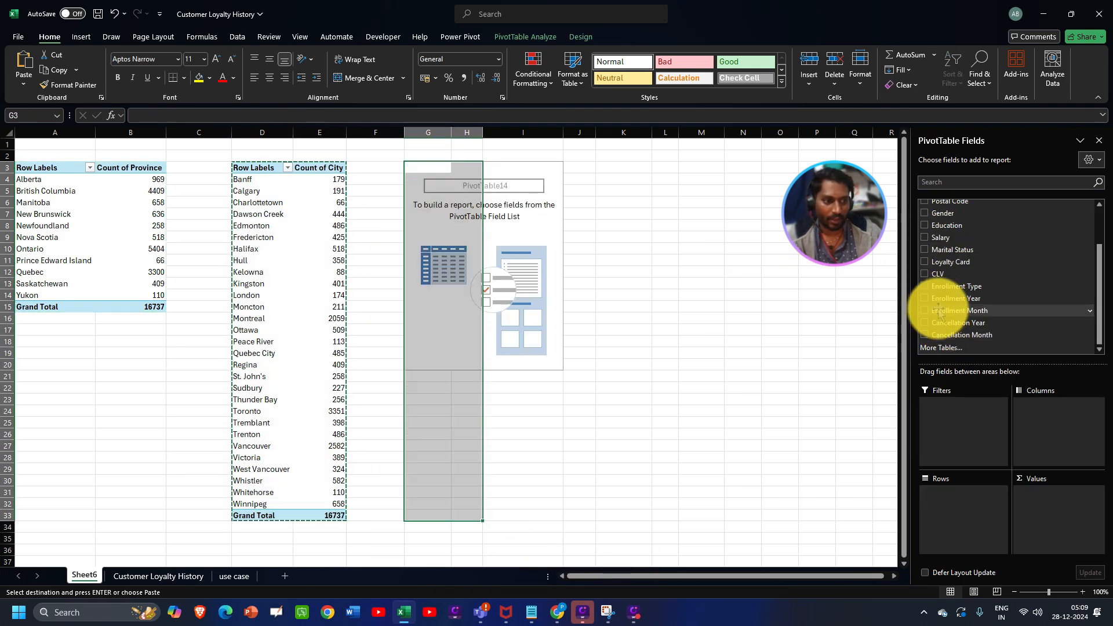
left_click_drag(938, 299, 951, 498)
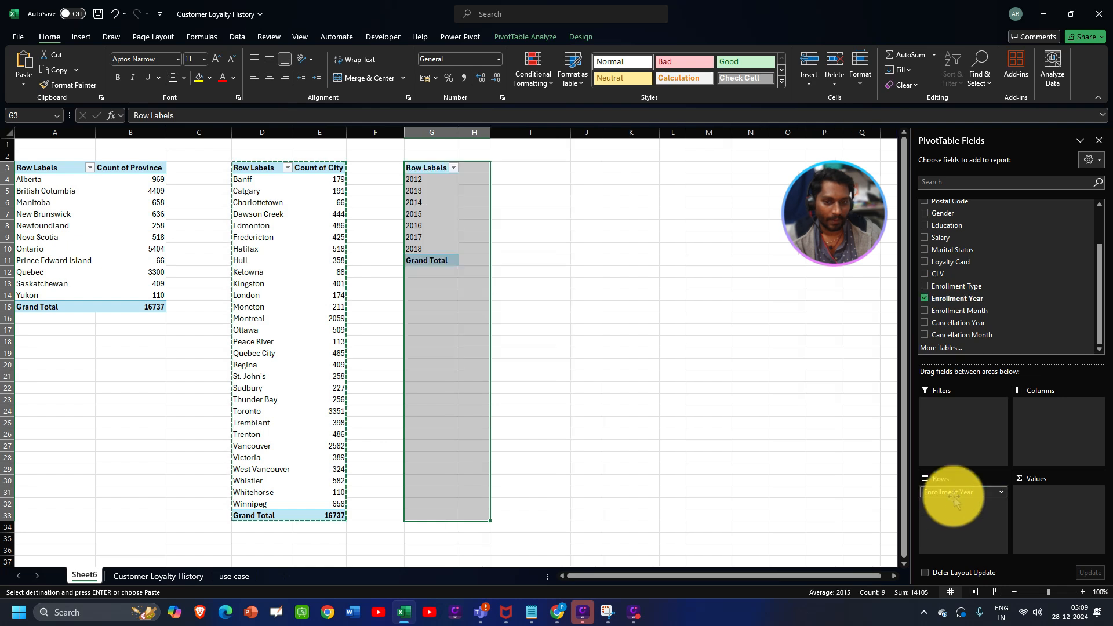
left_click_drag(950, 304, 1040, 497)
left_click(480, 168)
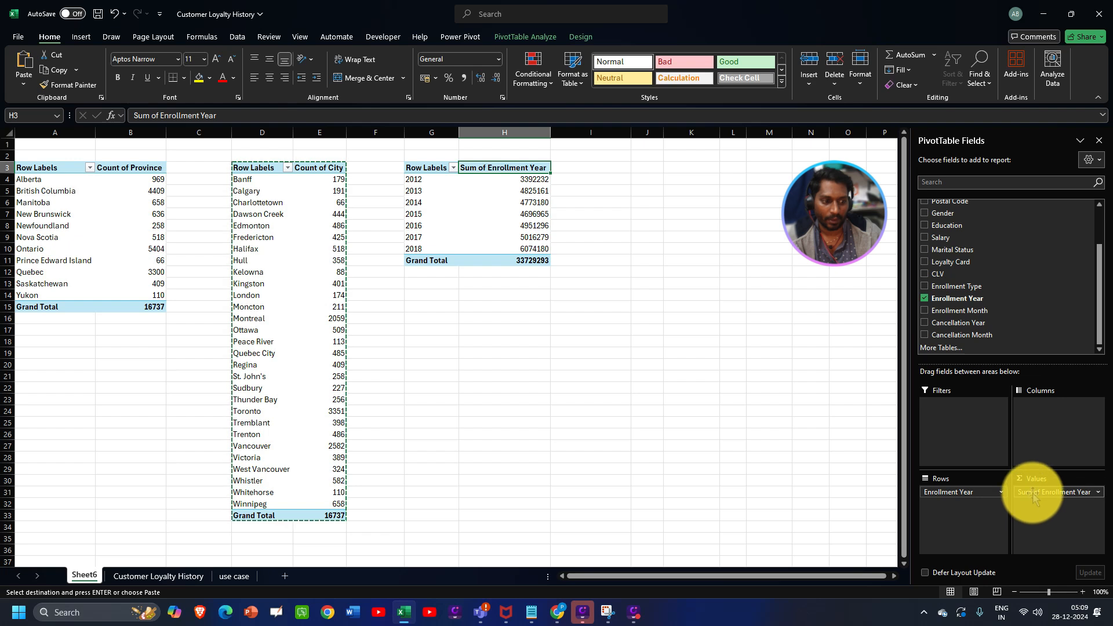
Summarize the Enrollment Year values by Count instead of Sum and clear the copy selection around the city PivotTable
left_click(1097, 492)
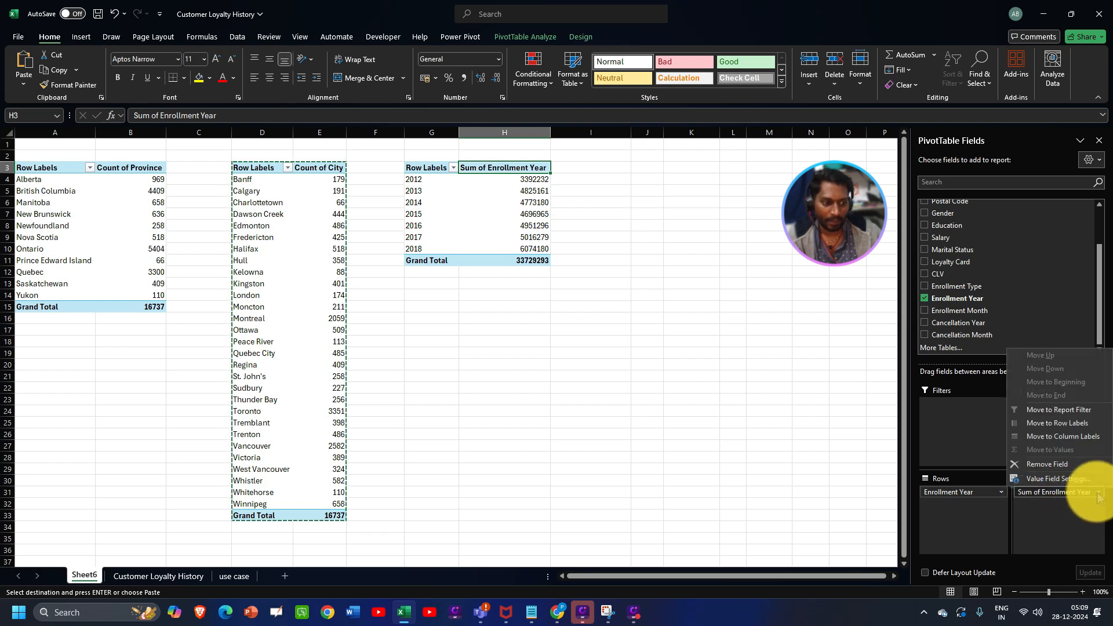
left_click(1044, 481)
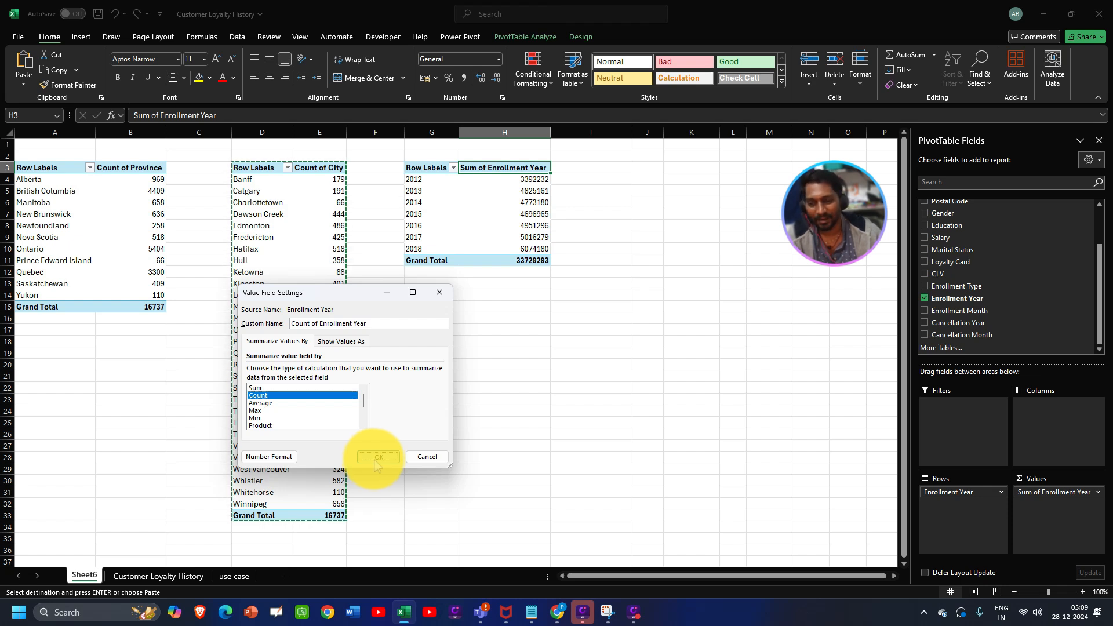
left_click(377, 458)
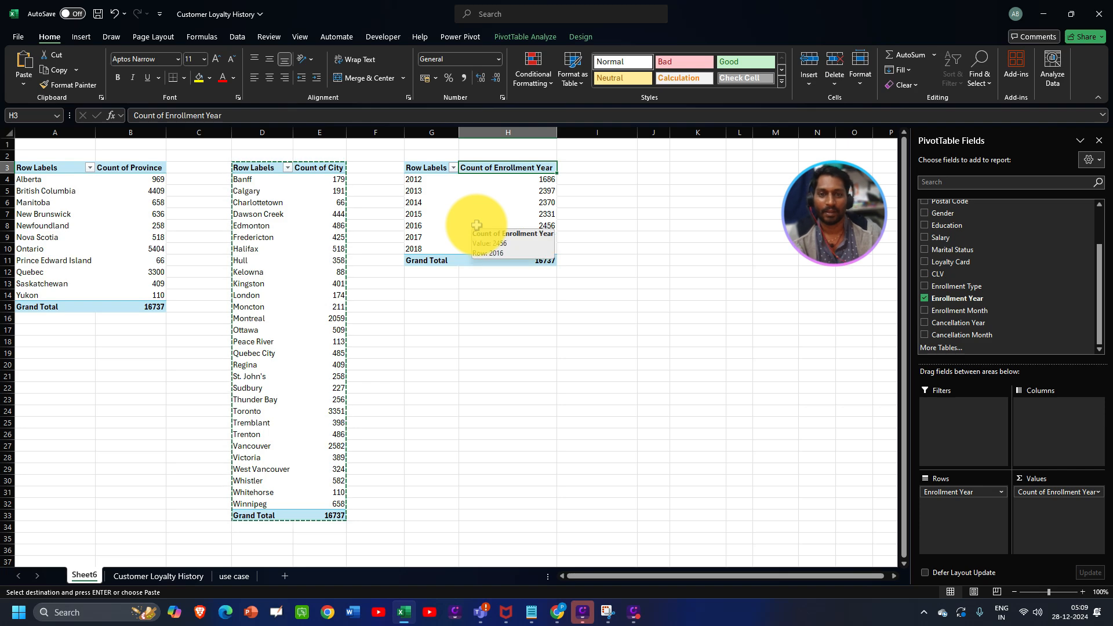
key("Escape")
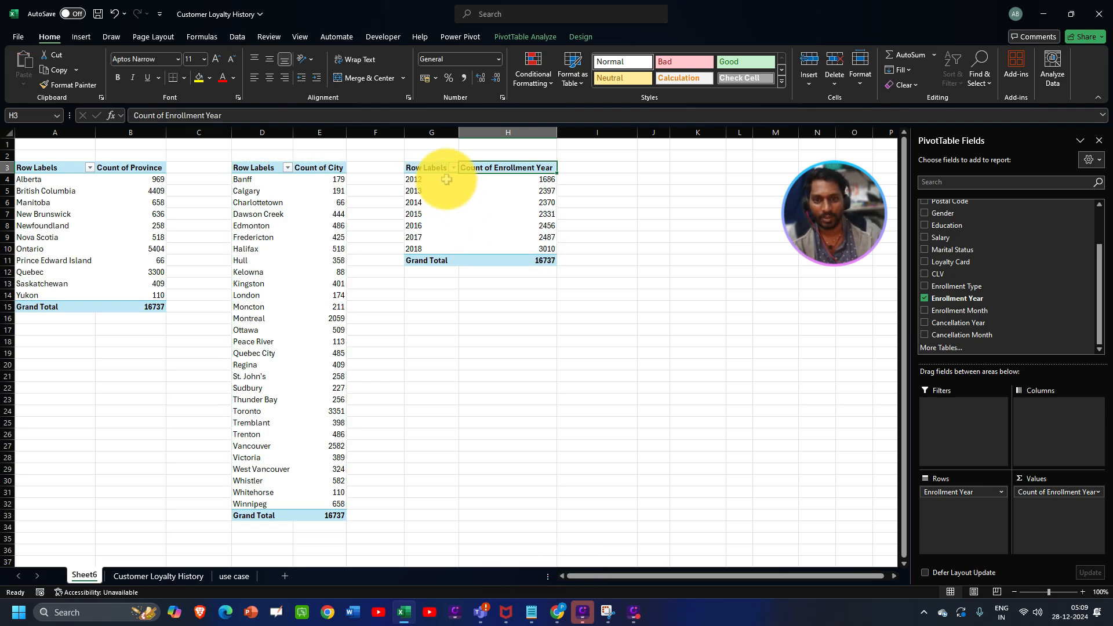
Check the gender question on the use case sheet and glance at the customer data
left_click(234, 575)
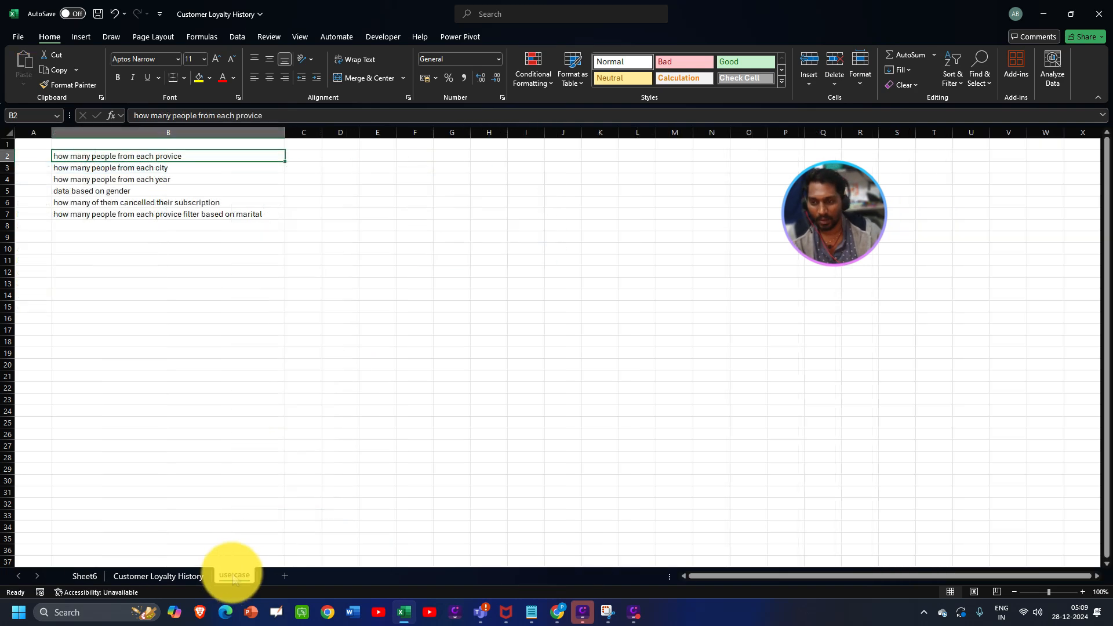
left_click(121, 193)
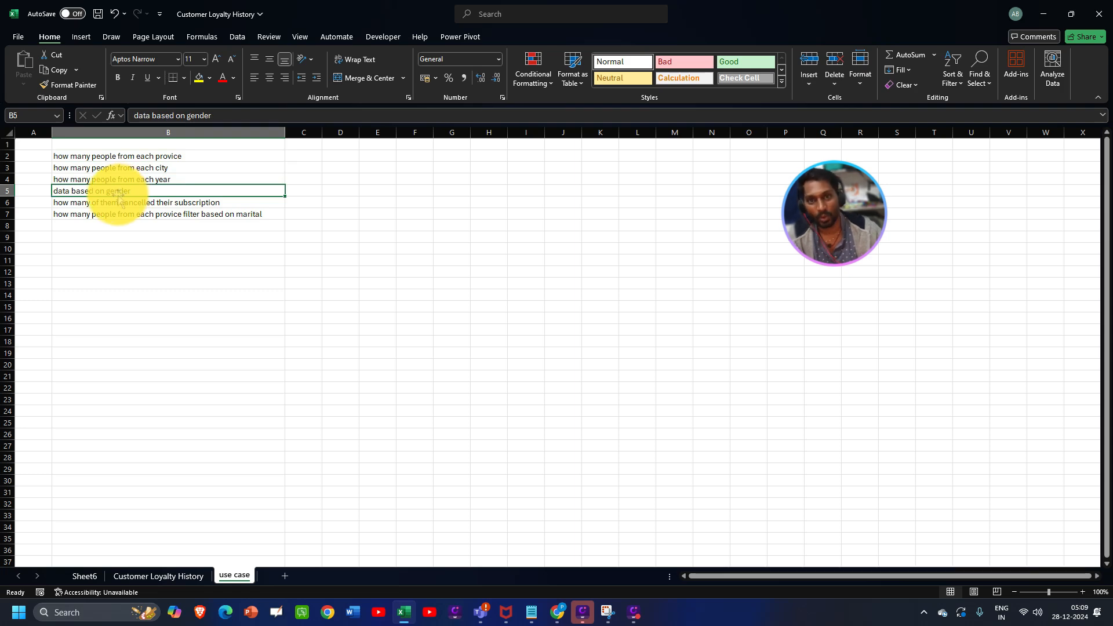
left_click(150, 576)
Copy the whole Enrollment Year PivotTable, including its Grand Total row, to cell G14 of Sheet6
left_click(85, 576)
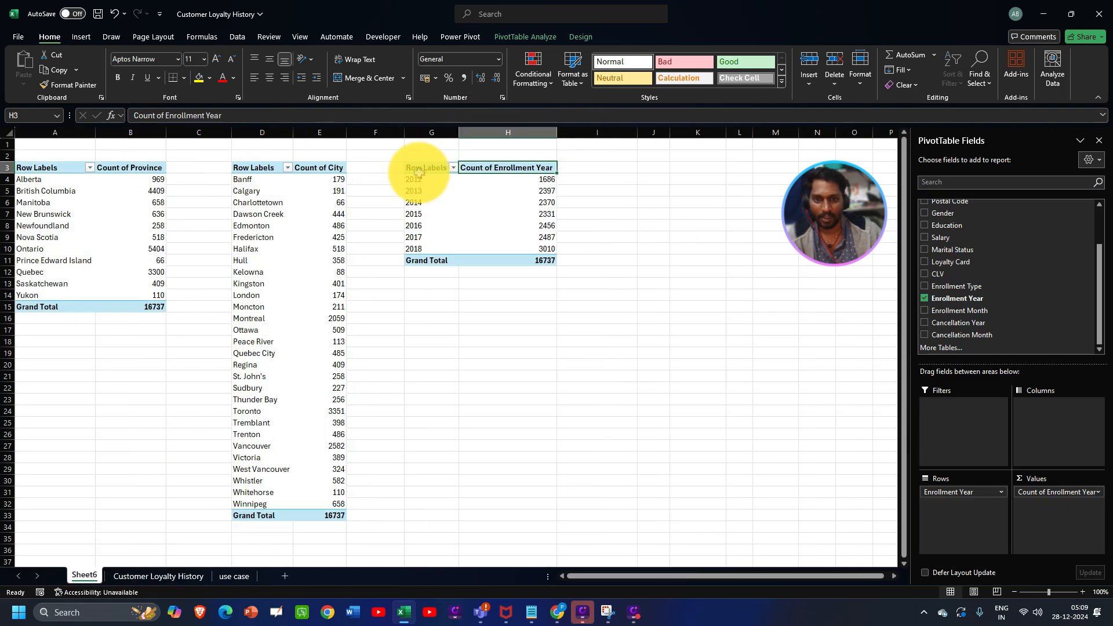
left_click_drag(423, 168, 501, 257)
key("ctrl+c")
left_click(440, 293)
key("ctrl+v")
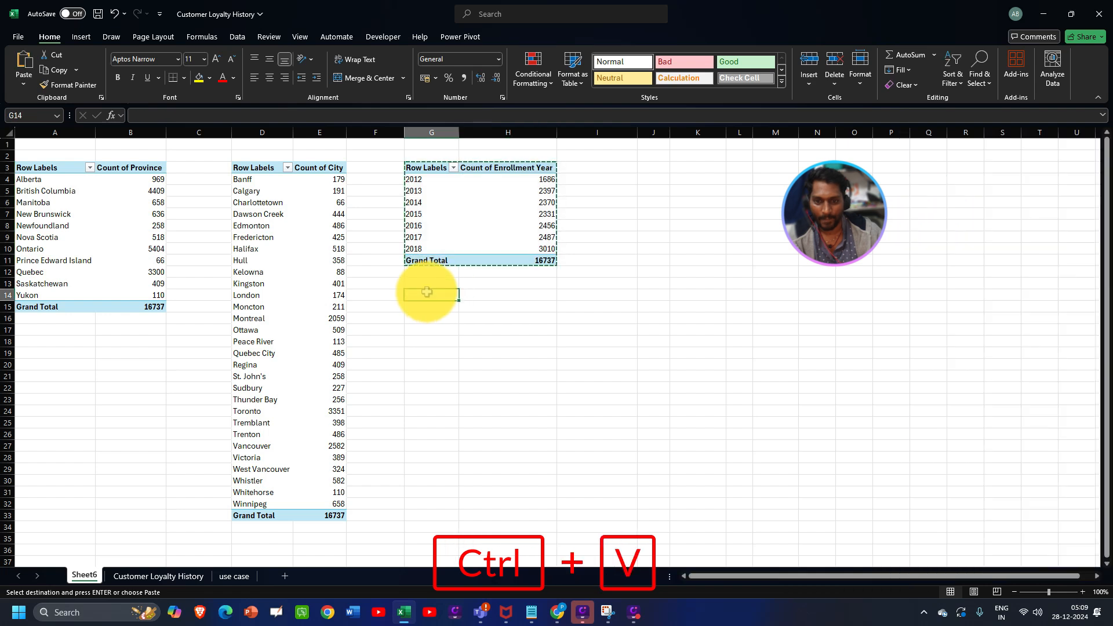
Replace Enrollment Year with Gender in the PivotTable at G14, placing the field in both rows and values
scroll(940, 342, "down", 3)
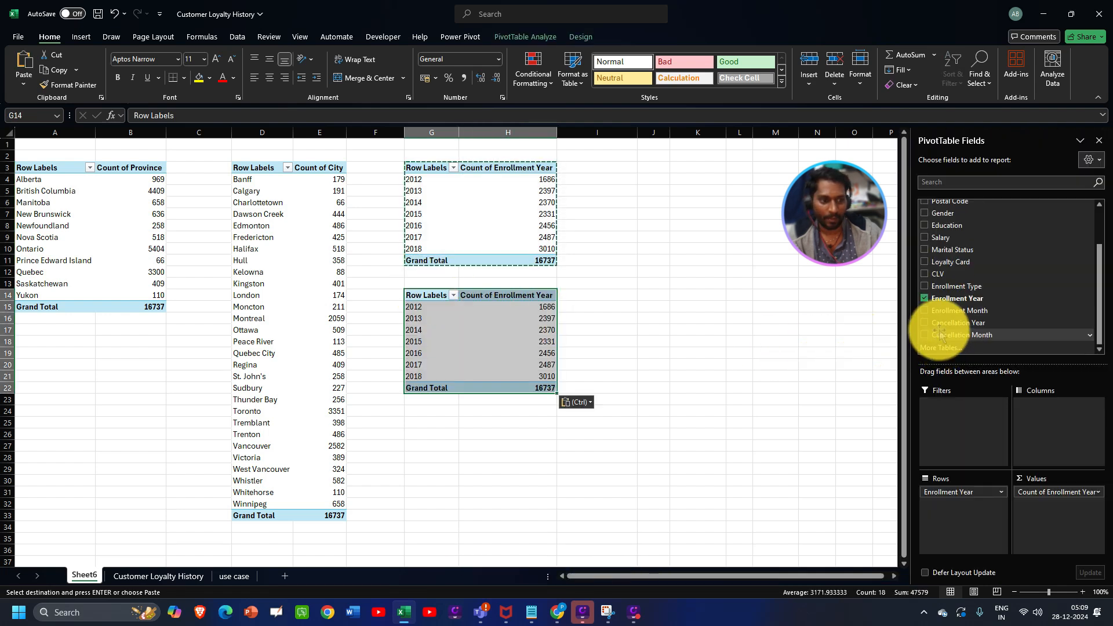
left_click(925, 299)
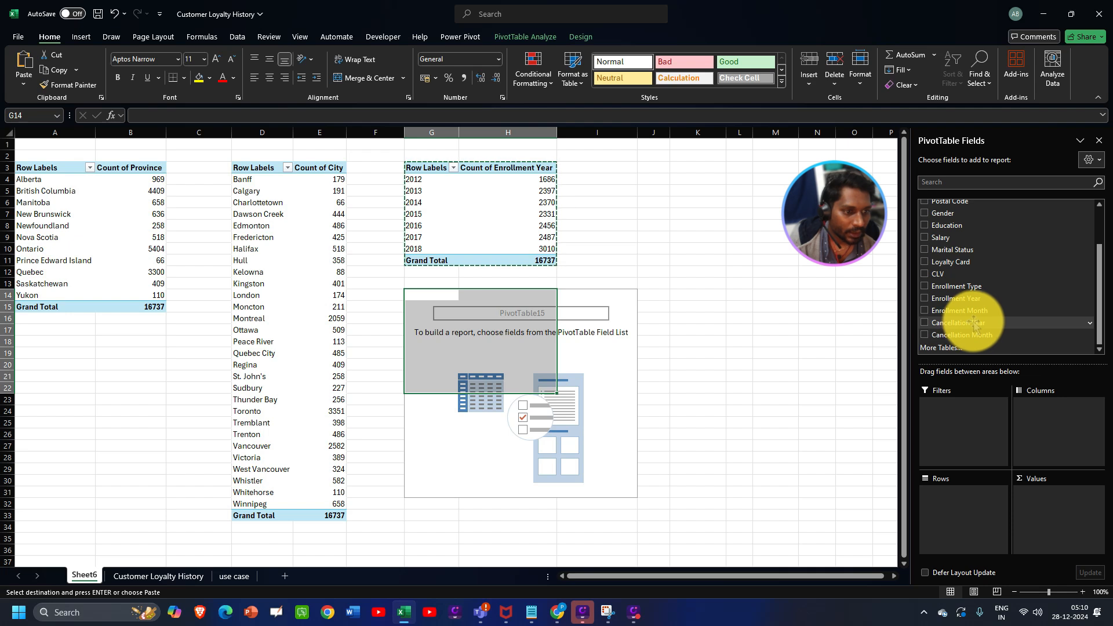
scroll(974, 326, "up", 1)
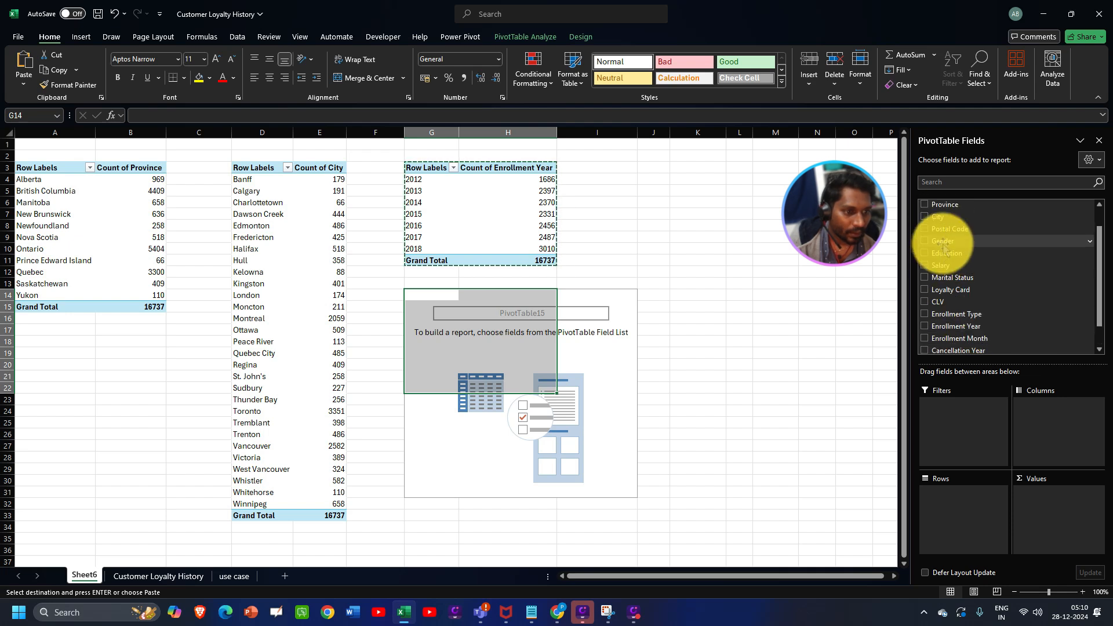
left_click_drag(943, 235, 969, 517)
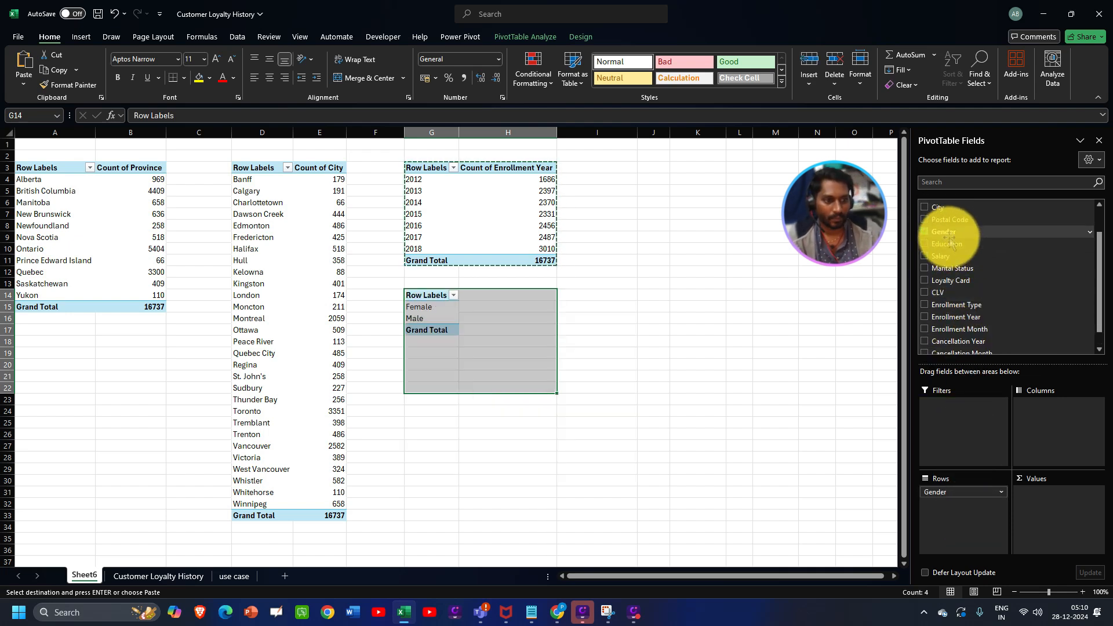
left_click_drag(944, 231, 1062, 508)
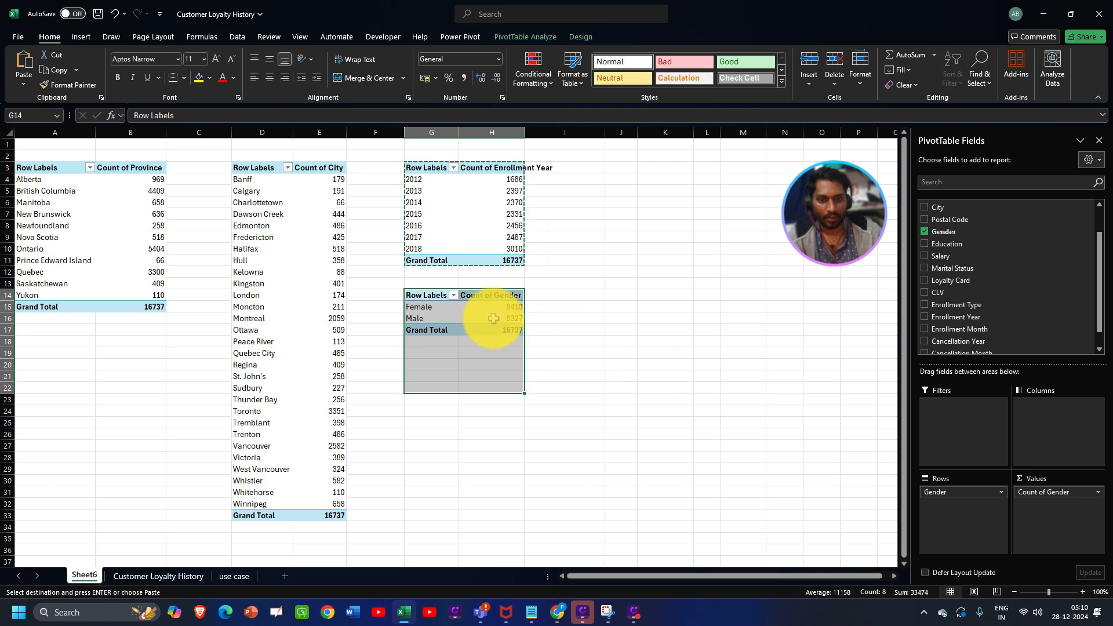
left_click(471, 299)
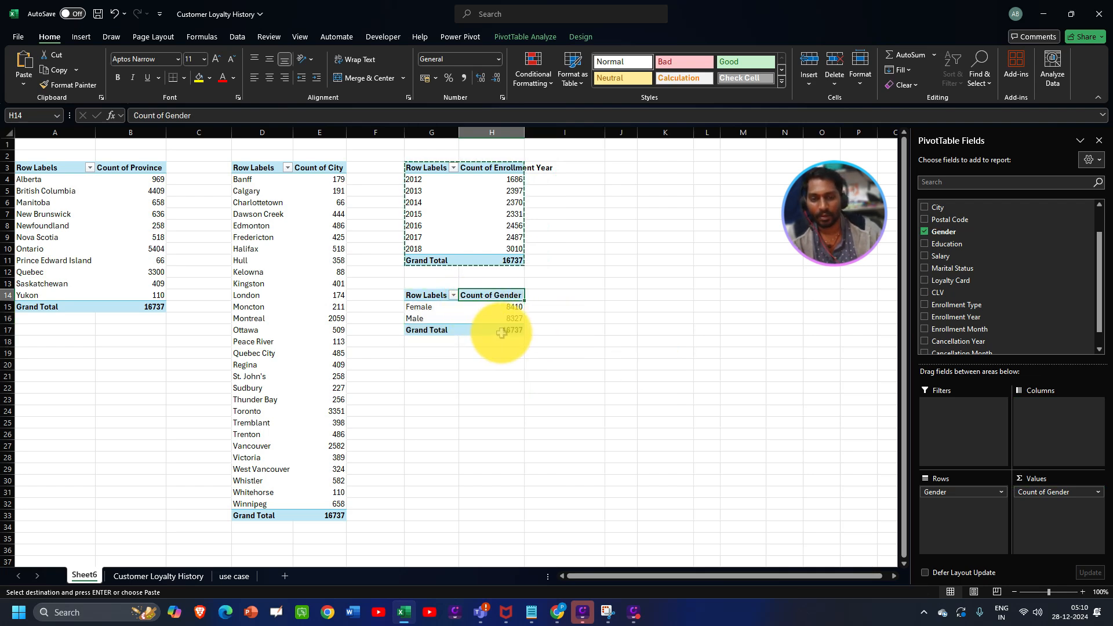
Check the cancelled-subscription question on the use case sheet and the Cancellation Year column in the customer data
left_click(233, 577)
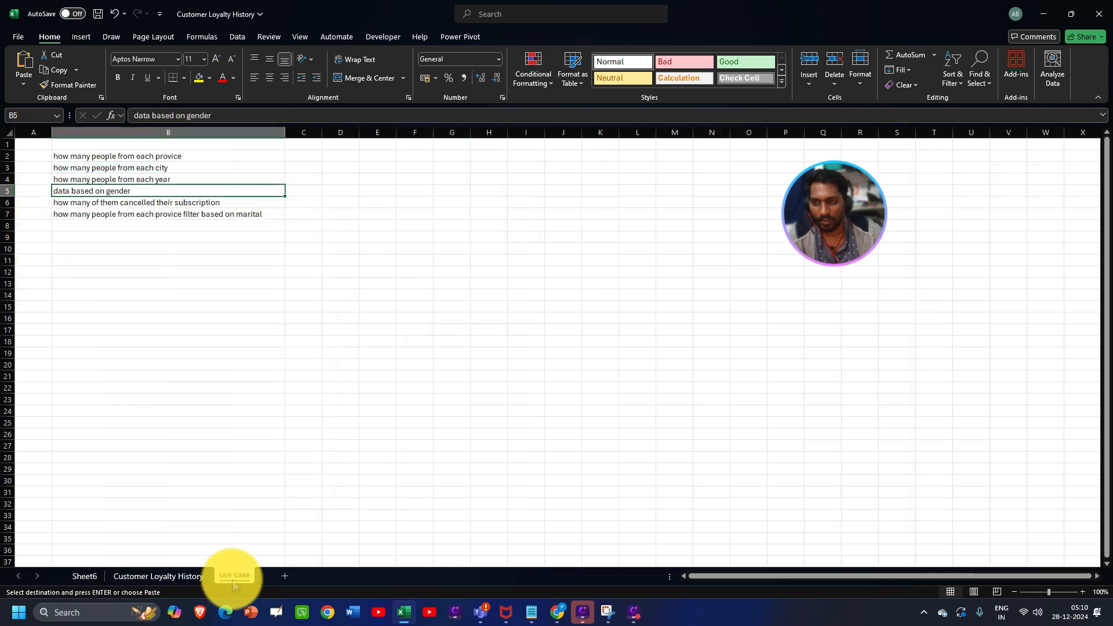
left_click(191, 204)
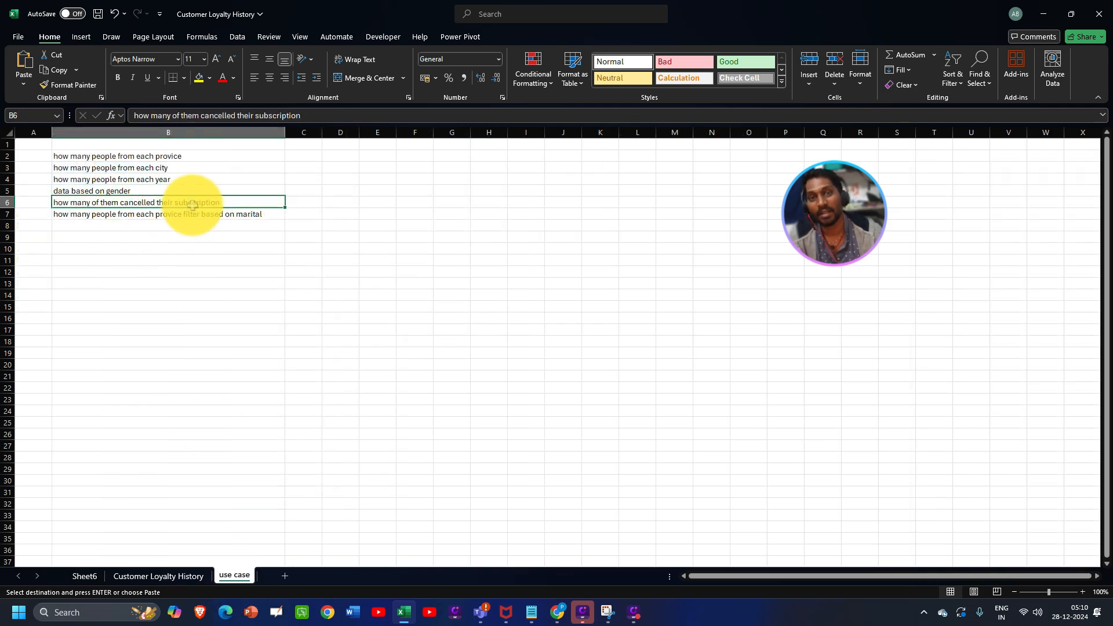
left_click(152, 576)
left_click(712, 180)
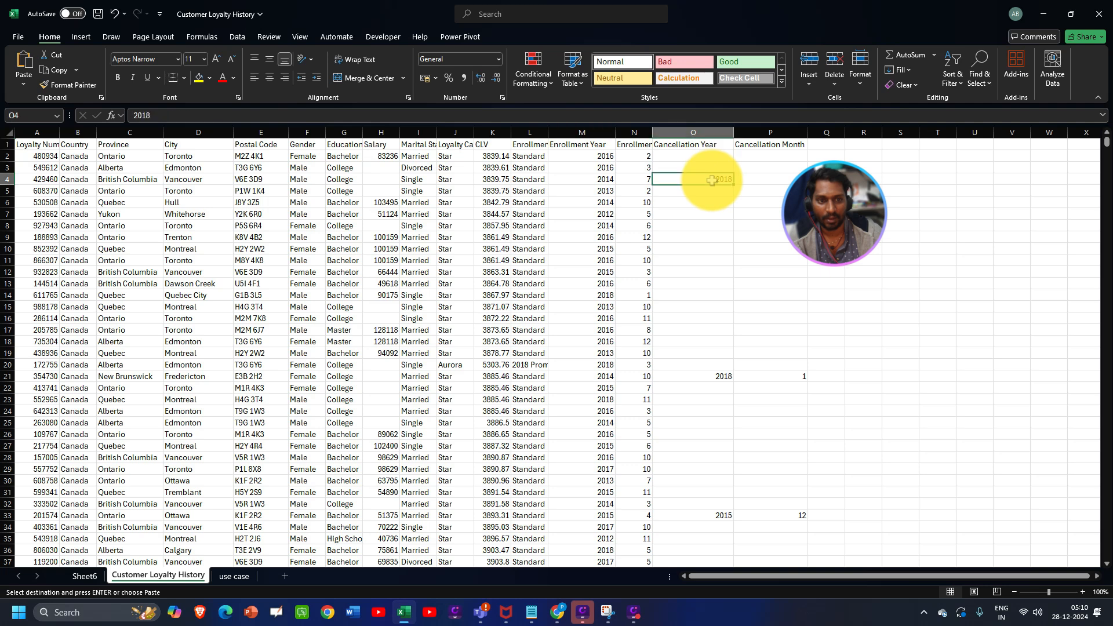
left_click(703, 144)
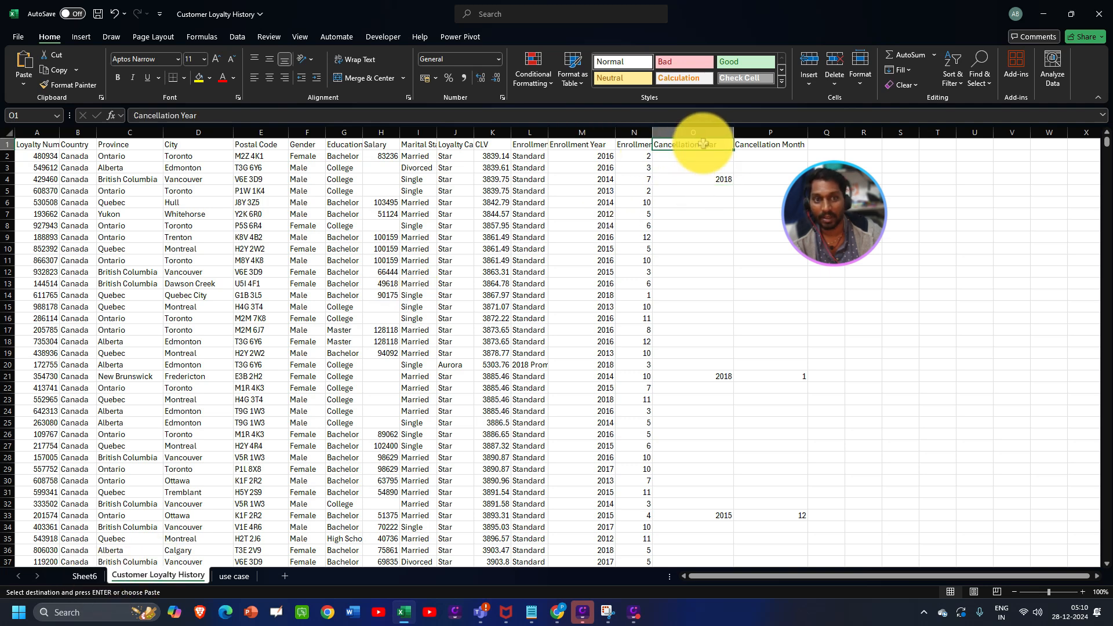
Copy the whole gender PivotTable on Sheet6, including its Grand Total row, to the clipboard
left_click(86, 576)
left_click_drag(423, 295, 509, 330)
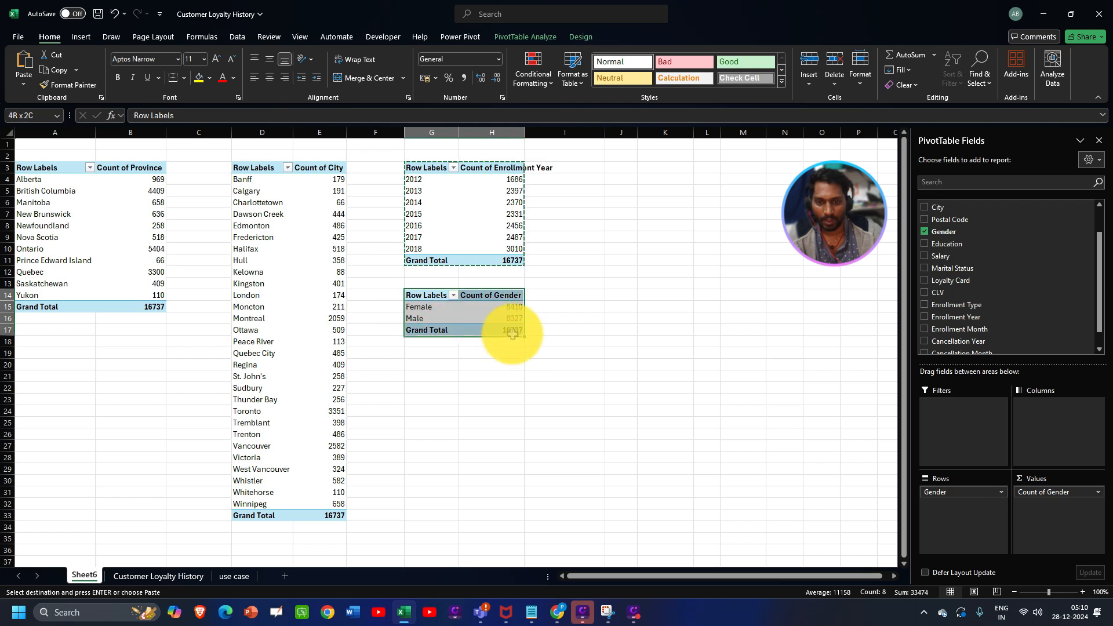
key("ctrl+c")
left_click(578, 168)
key("ctrl+v")
key("ctrl+z")
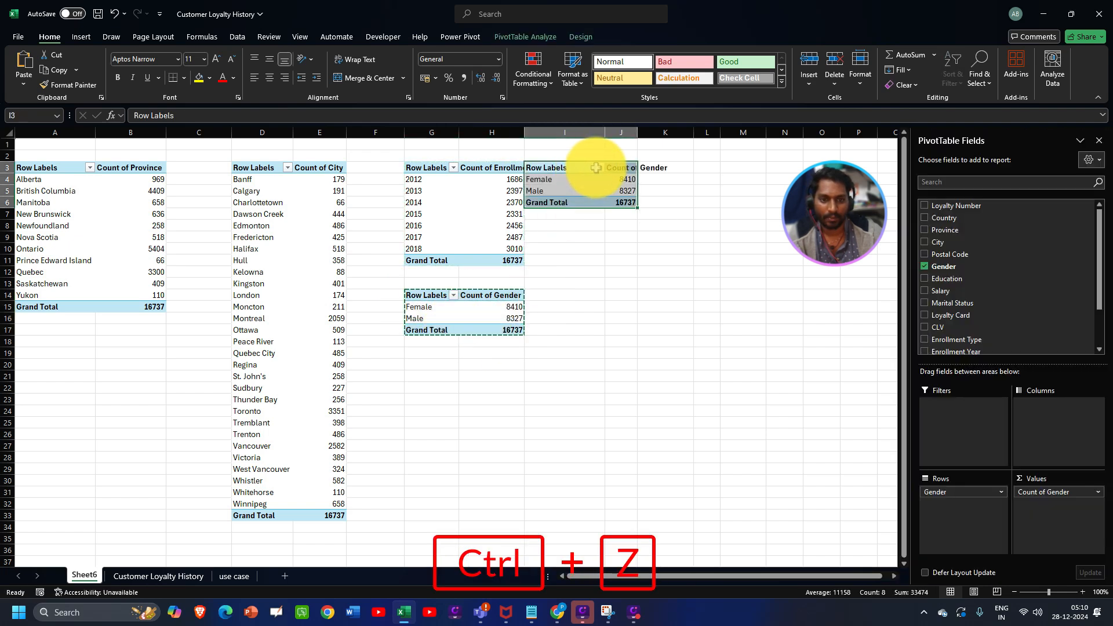
Paste the copied gender PivotTable at cell J3 and widen column J
left_click(618, 164)
key("ctrl+v")
left_click_drag(638, 132, 712, 131)
Replace Gender with Cancellation Year in the PivotTable at J3, placing the field in both rows and values
left_click(925, 266)
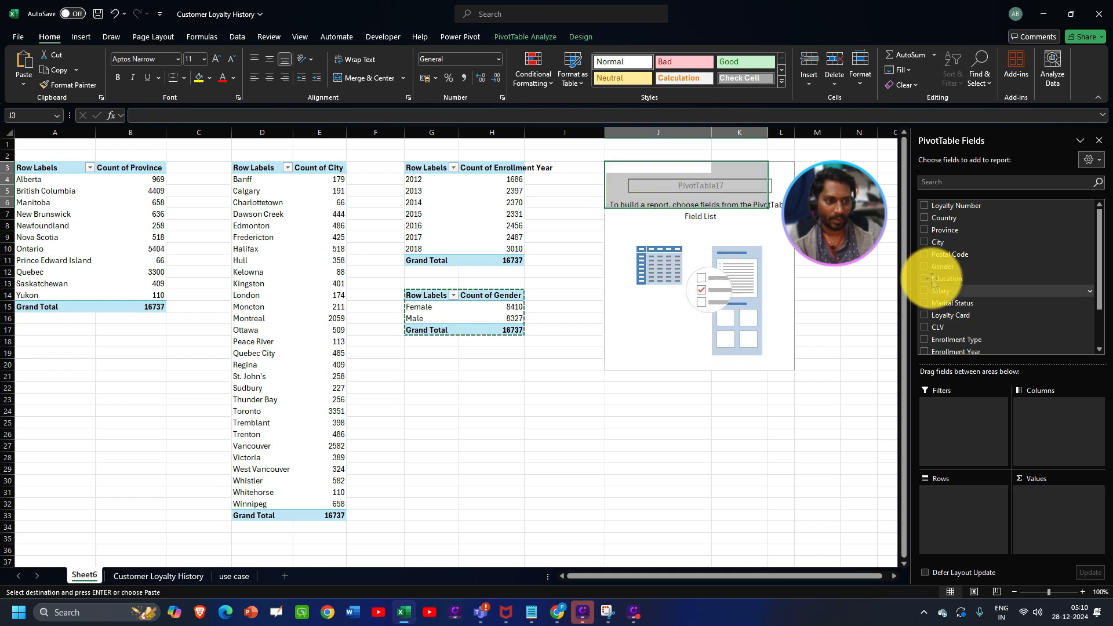
scroll(954, 318, "down", 2)
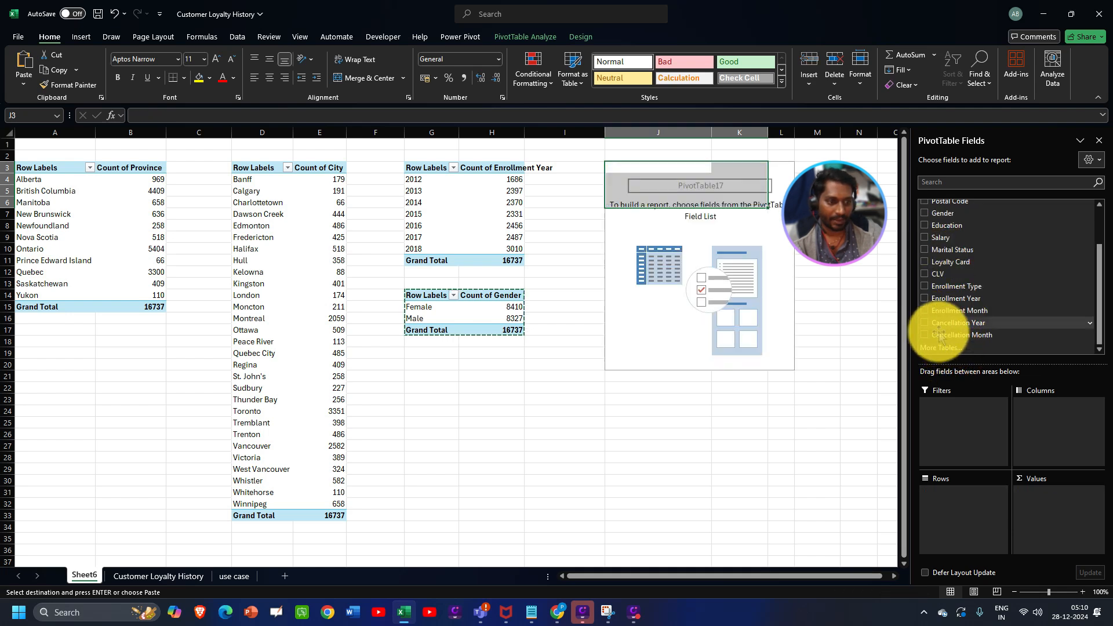
left_click_drag(936, 327, 956, 504)
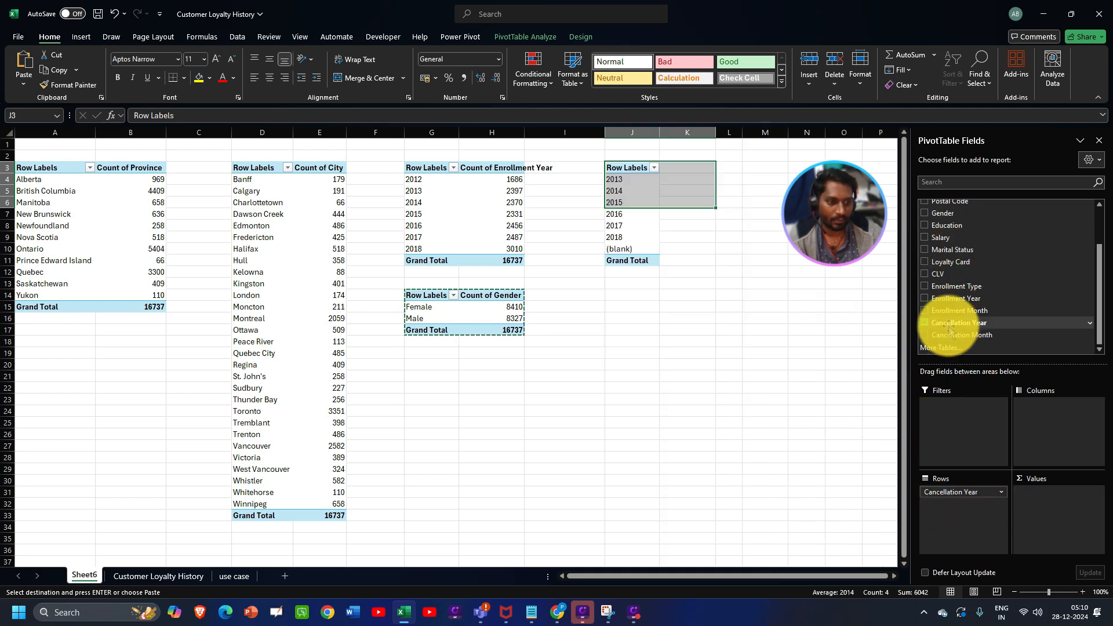
left_click_drag(946, 327, 1037, 498)
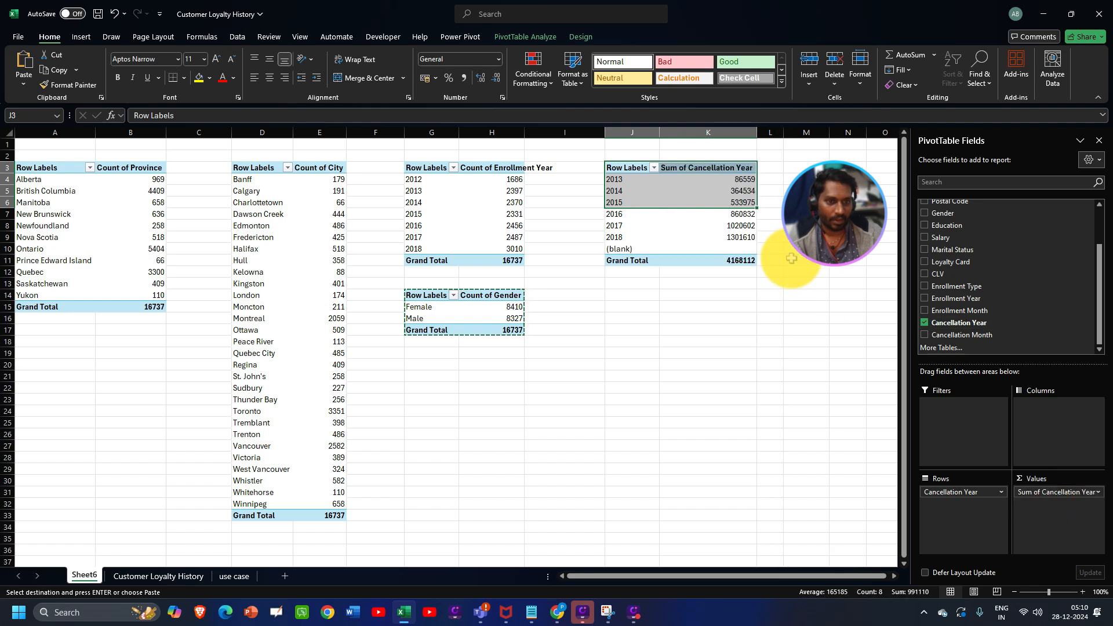
Summarize the Cancellation Year values by Count instead of Sum
left_click(1047, 493)
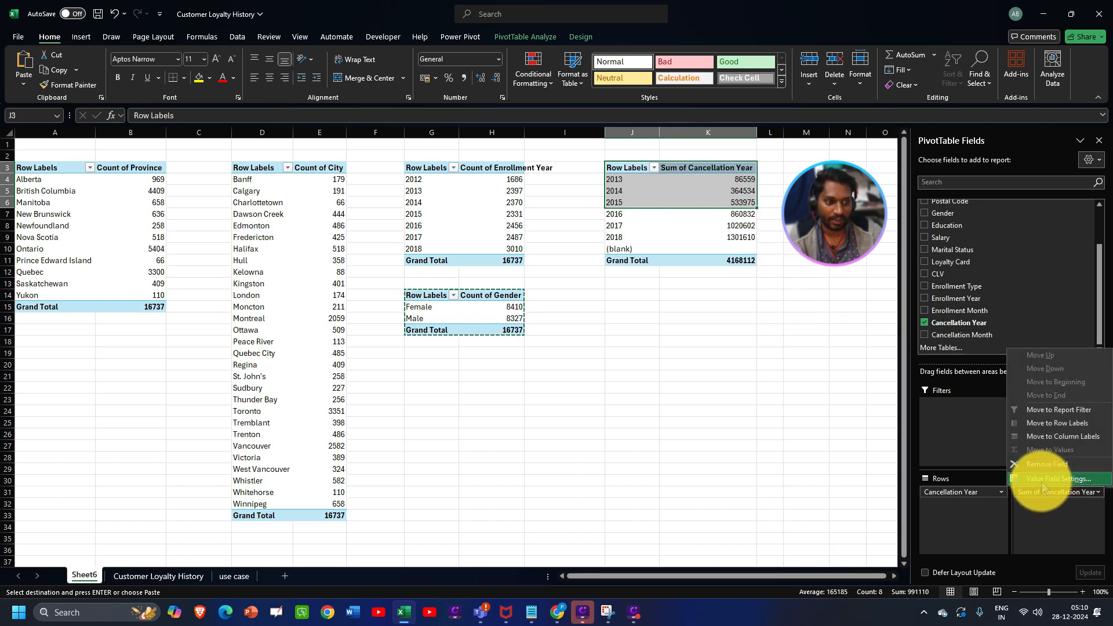
left_click(1039, 481)
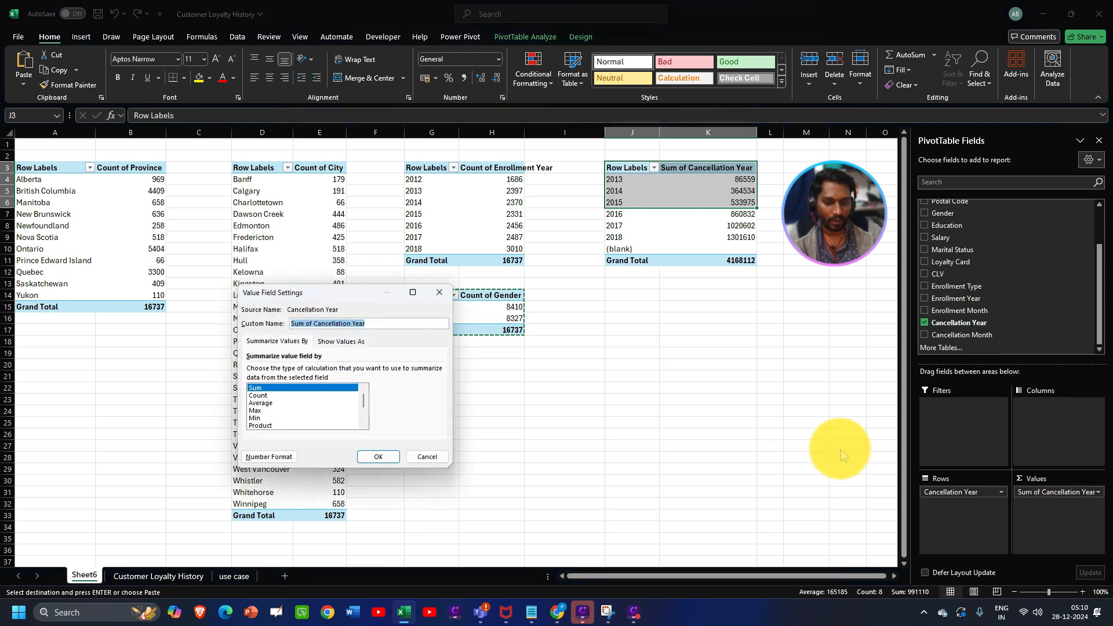
left_click(262, 395)
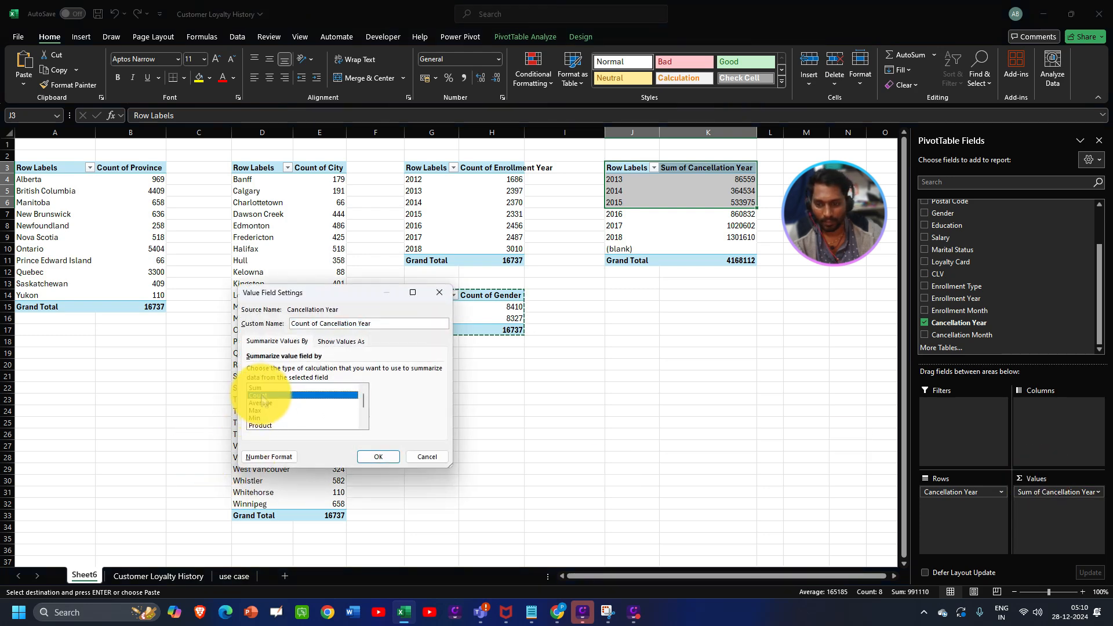
left_click(371, 454)
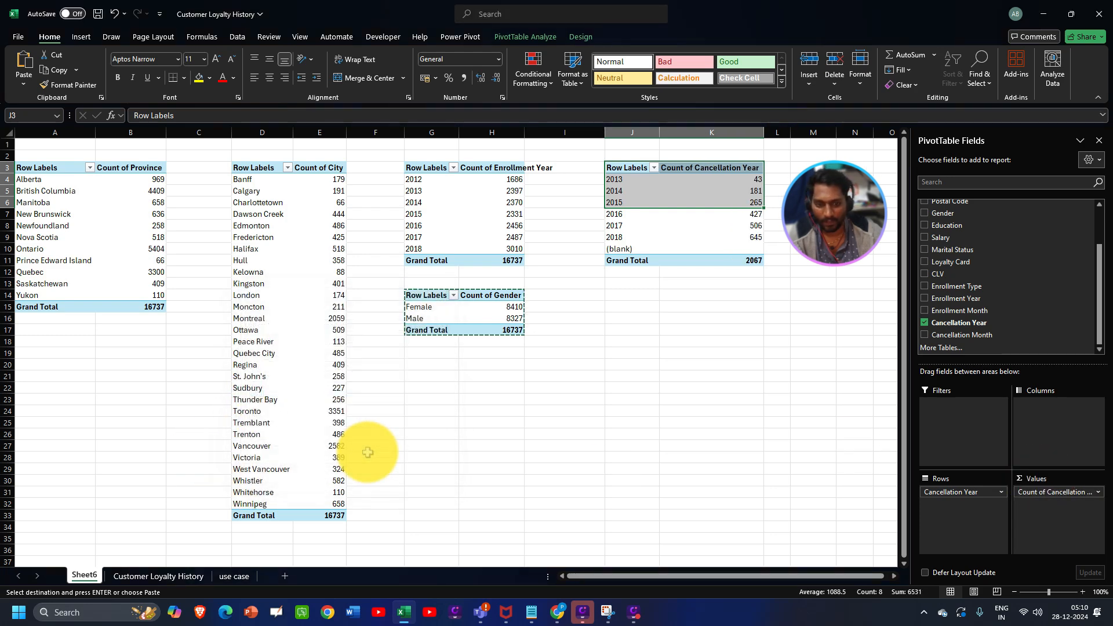
Compare the (blank) row of the cancellation PivotTable with the Cancellation Year and Cancellation Month cells in the customer data
left_click(616, 250)
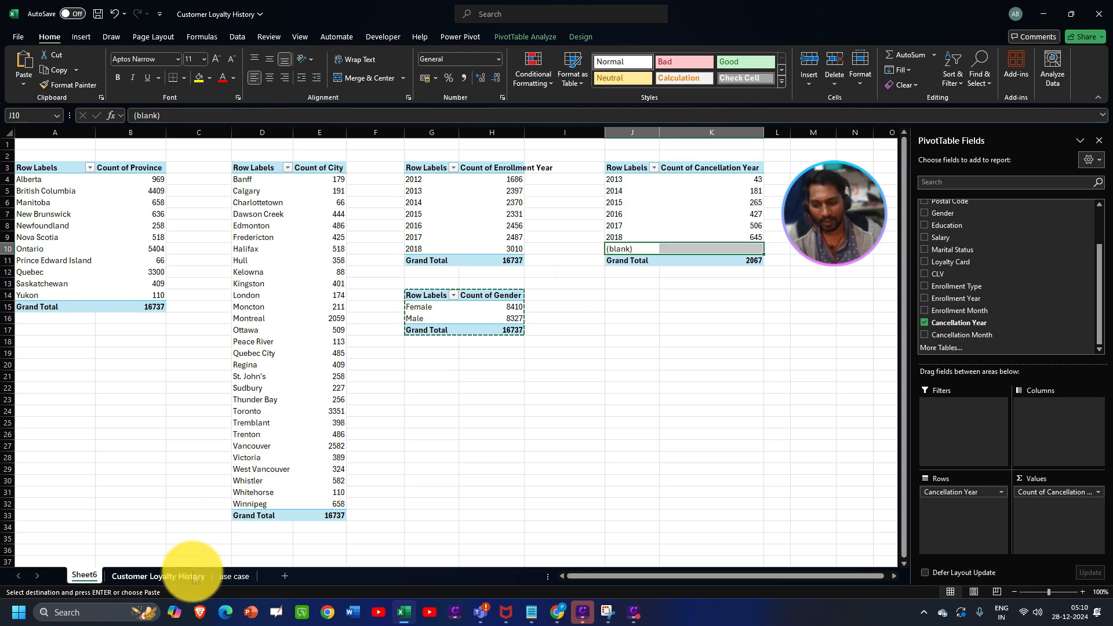
left_click(174, 576)
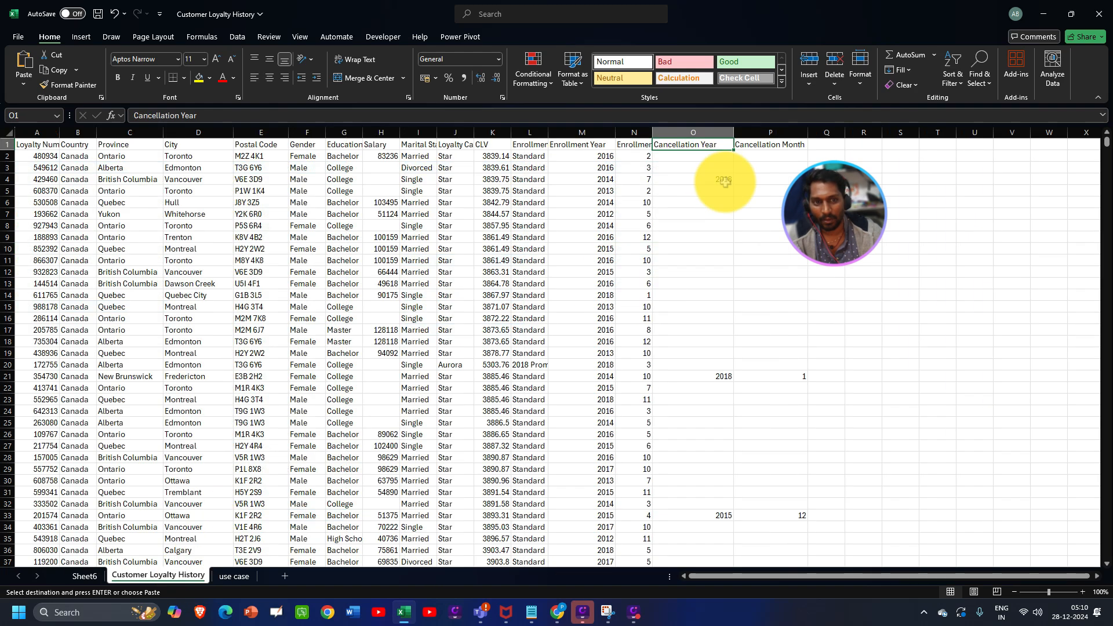
left_click_drag(722, 183, 21, 193)
left_click_drag(705, 157, 795, 164)
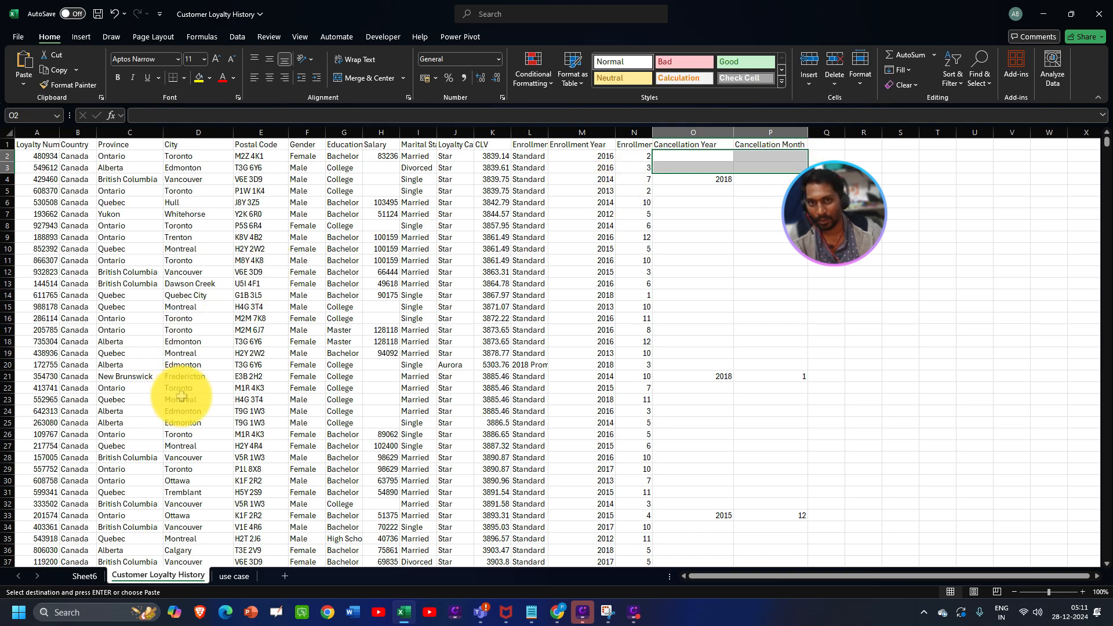
left_click(691, 156)
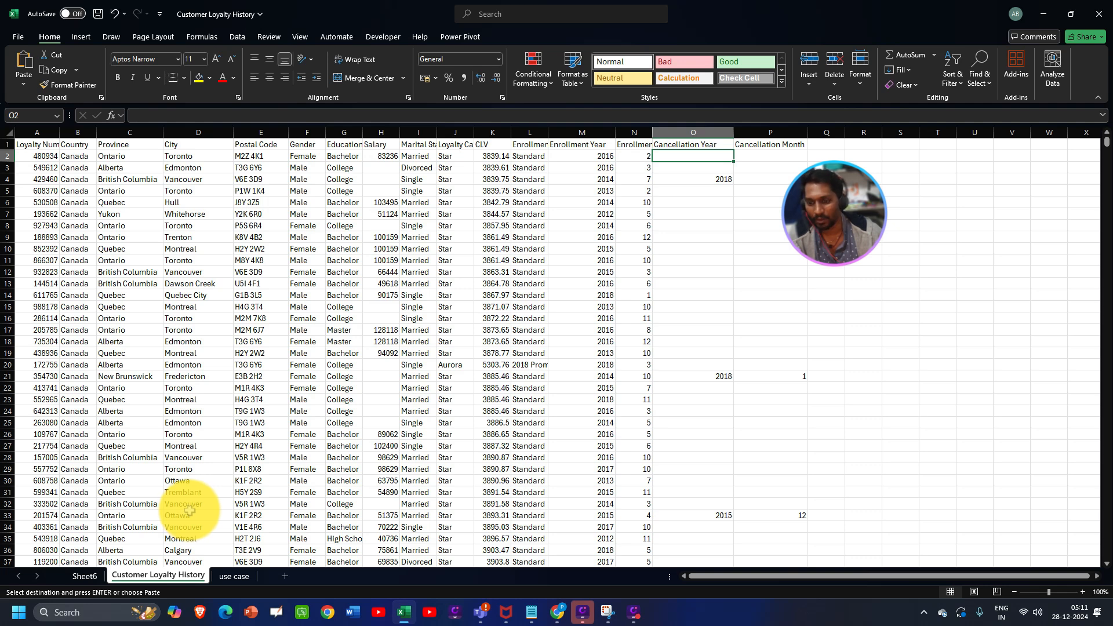
left_click(229, 576)
left_click(85, 576)
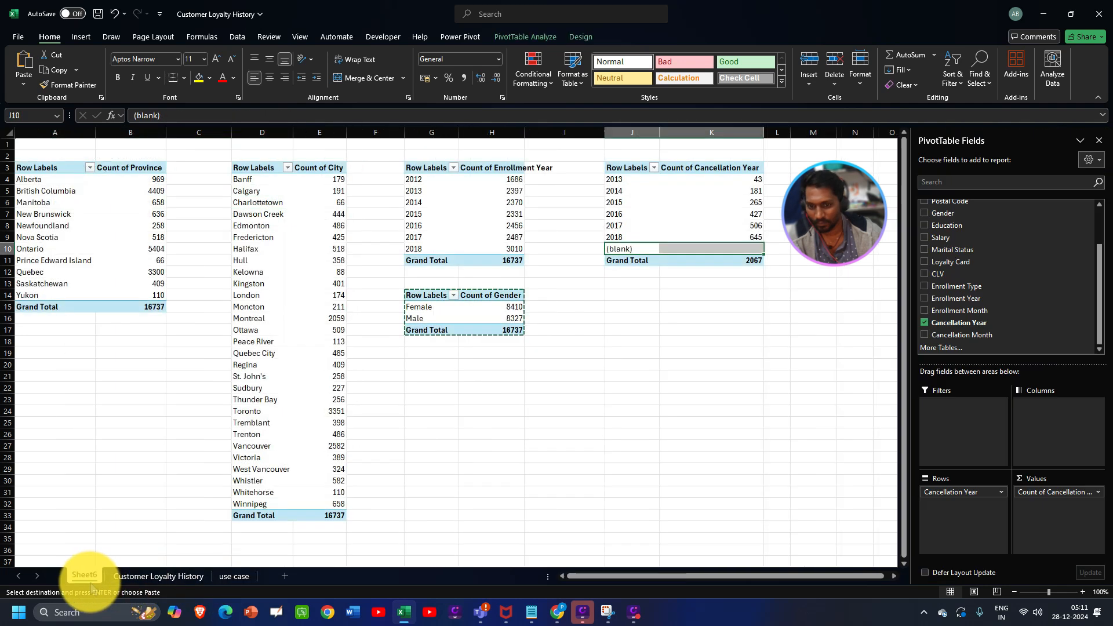
left_click(468, 322)
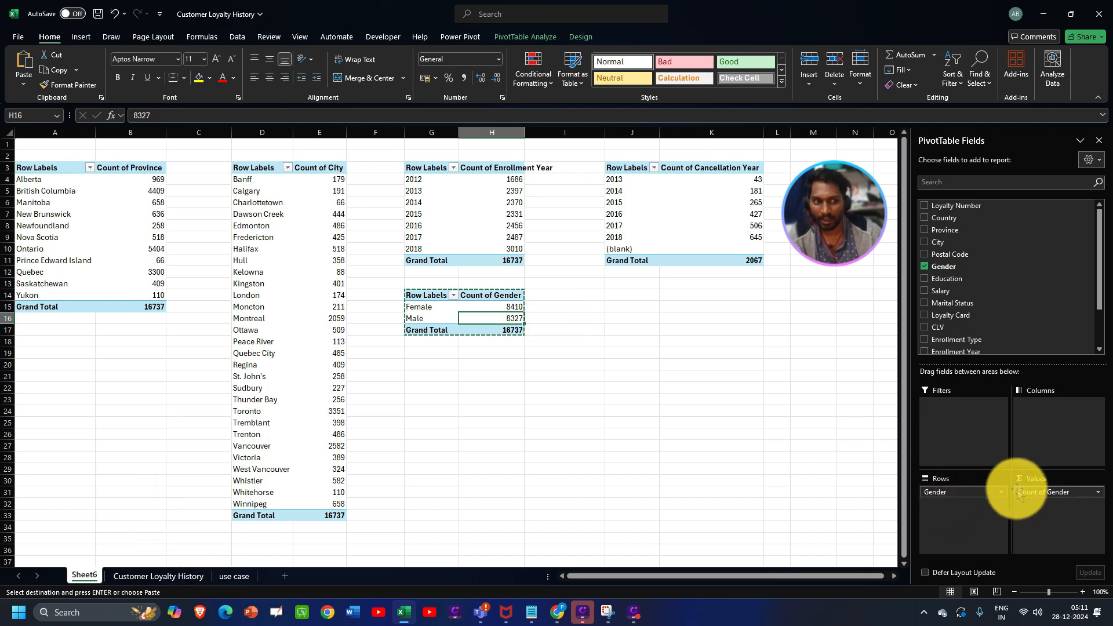
left_click(235, 576)
left_click(163, 576)
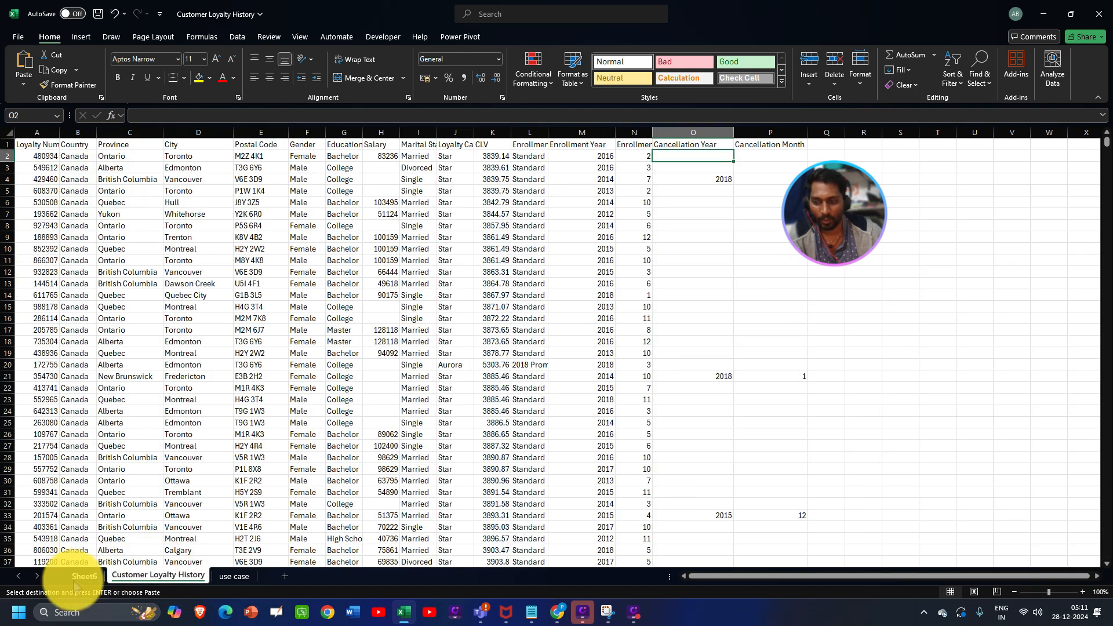
left_click(84, 577)
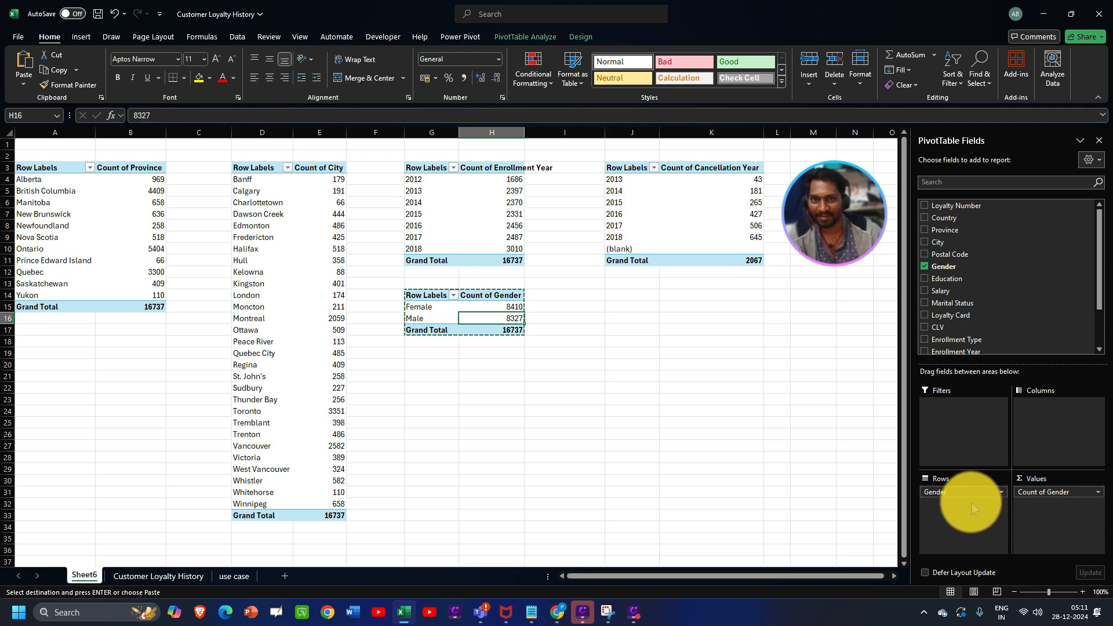
Check the use case questions on people per province and on filtering them by marital status
left_click(238, 577)
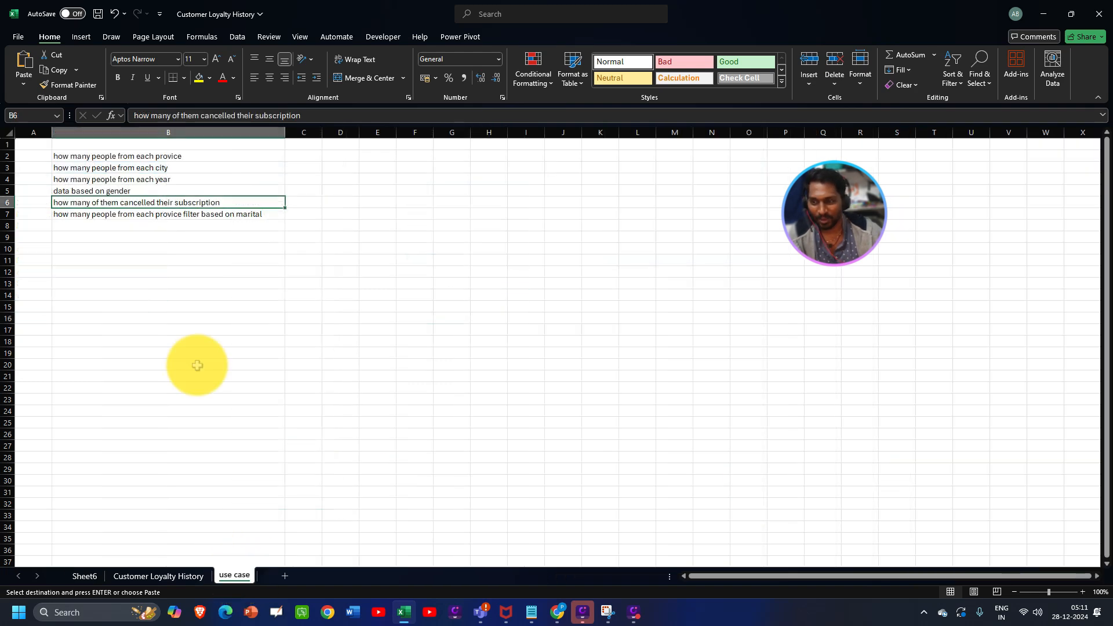
left_click(86, 219)
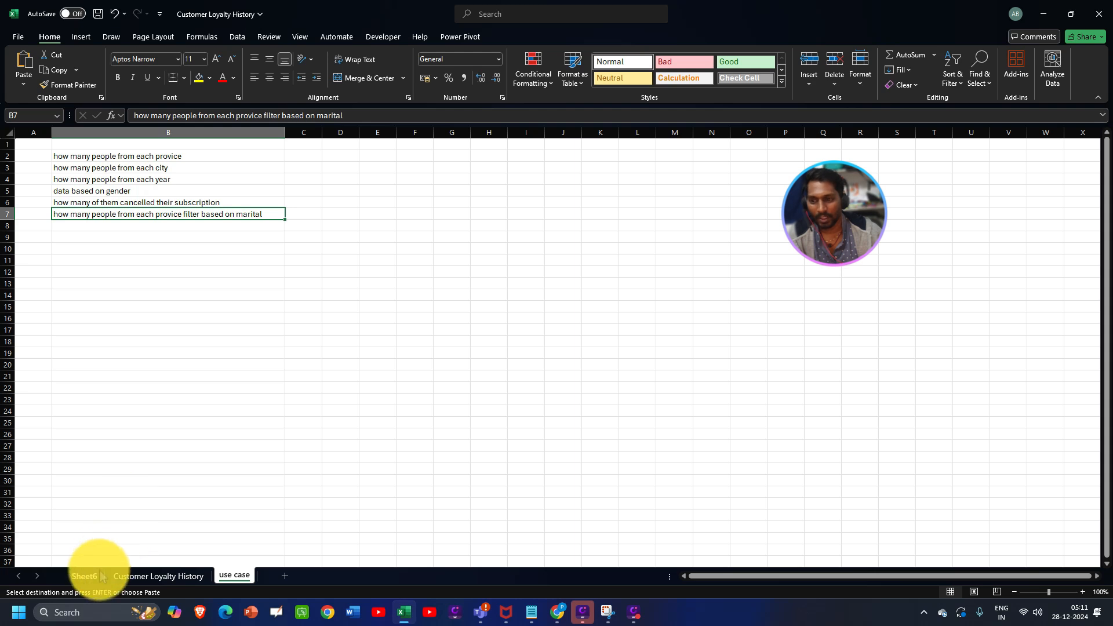
left_click(154, 157)
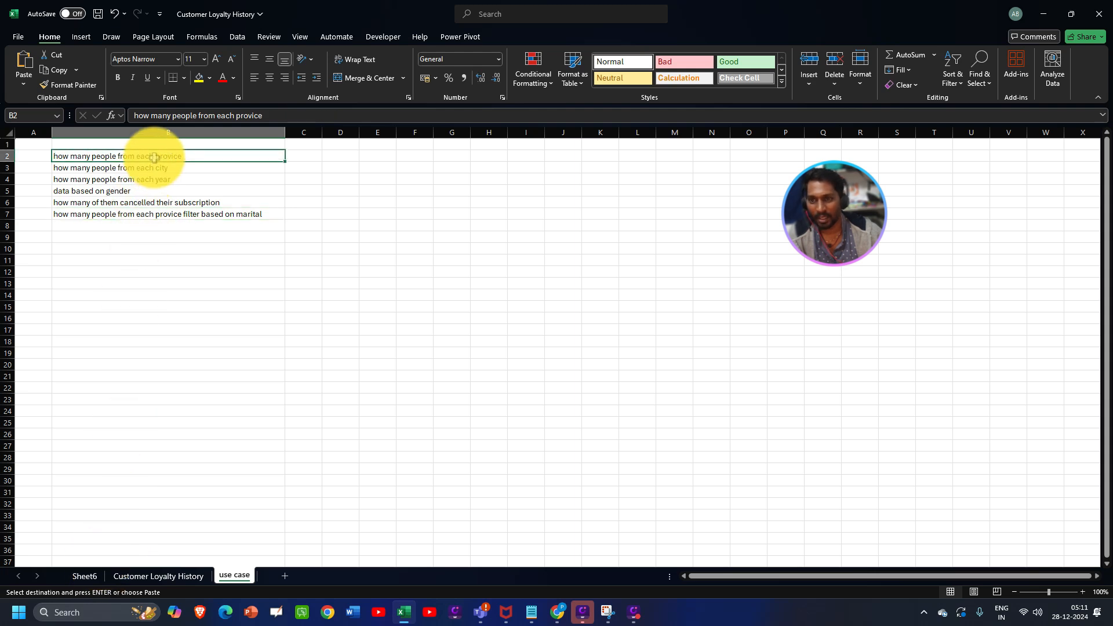
Try moving the Province field from the rows to the filters of the province PivotTable, and undo the move
left_click(208, 218)
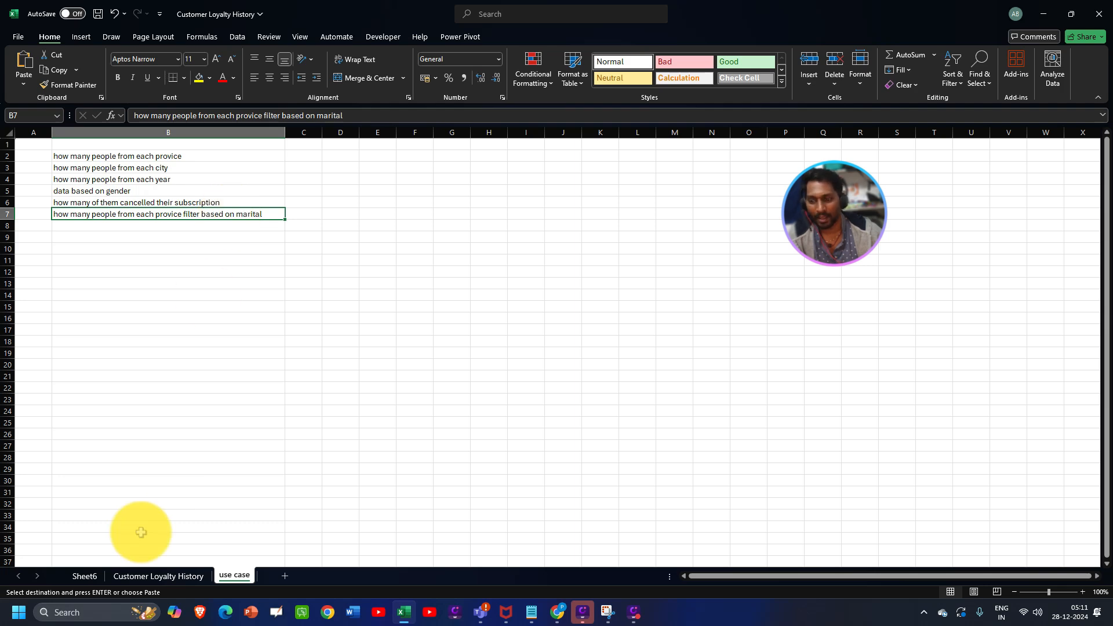
left_click(84, 576)
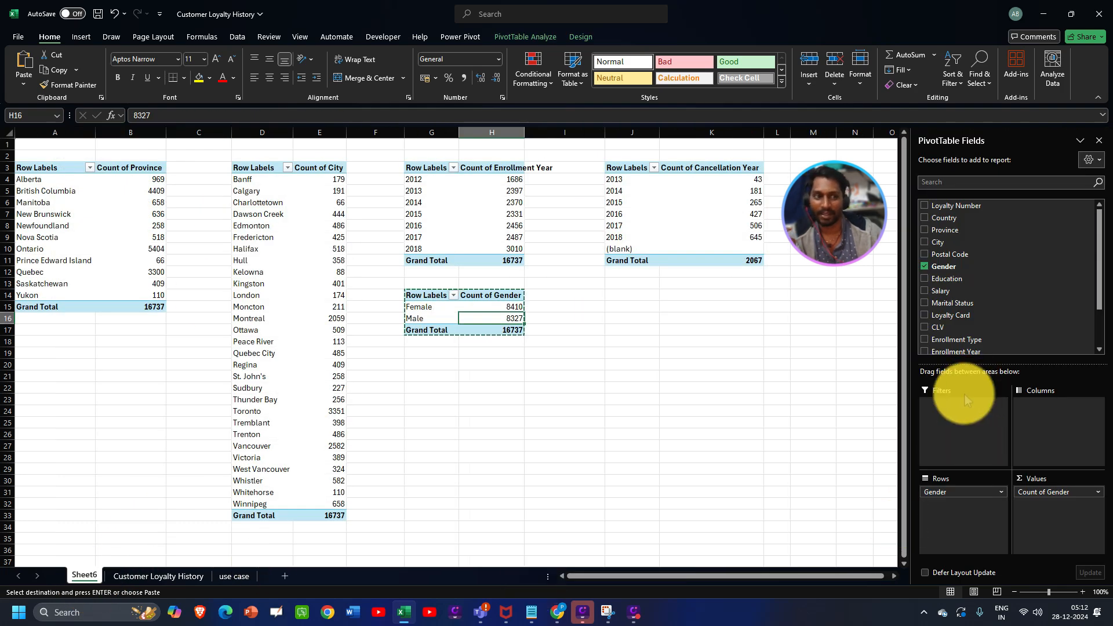
left_click(85, 243)
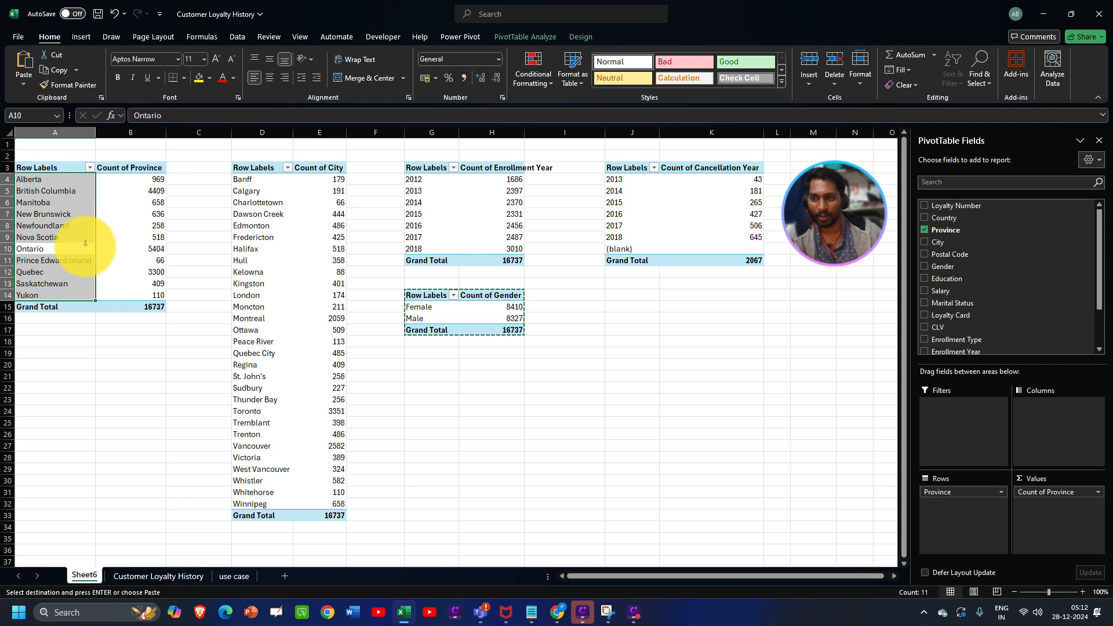
left_click(141, 229)
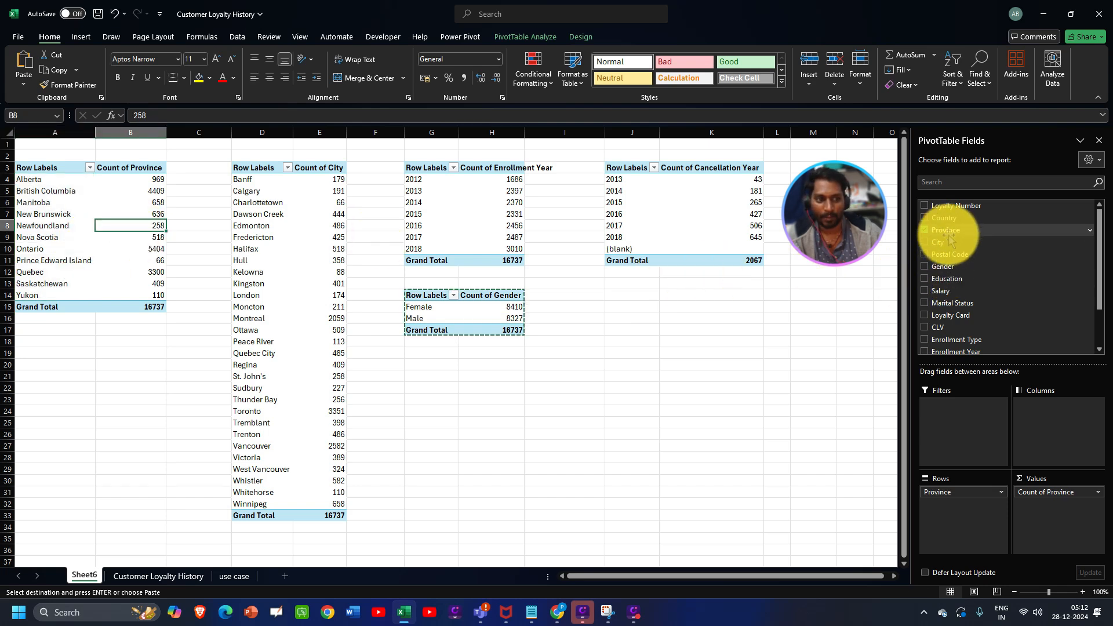
left_click_drag(951, 231, 961, 423)
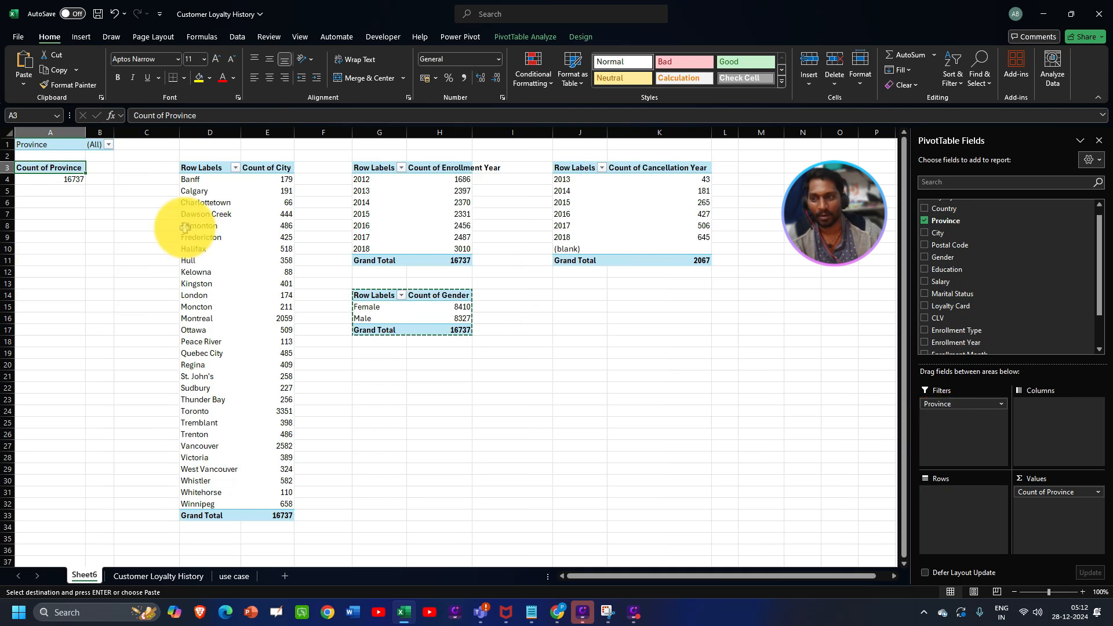
key("ctrl+z")
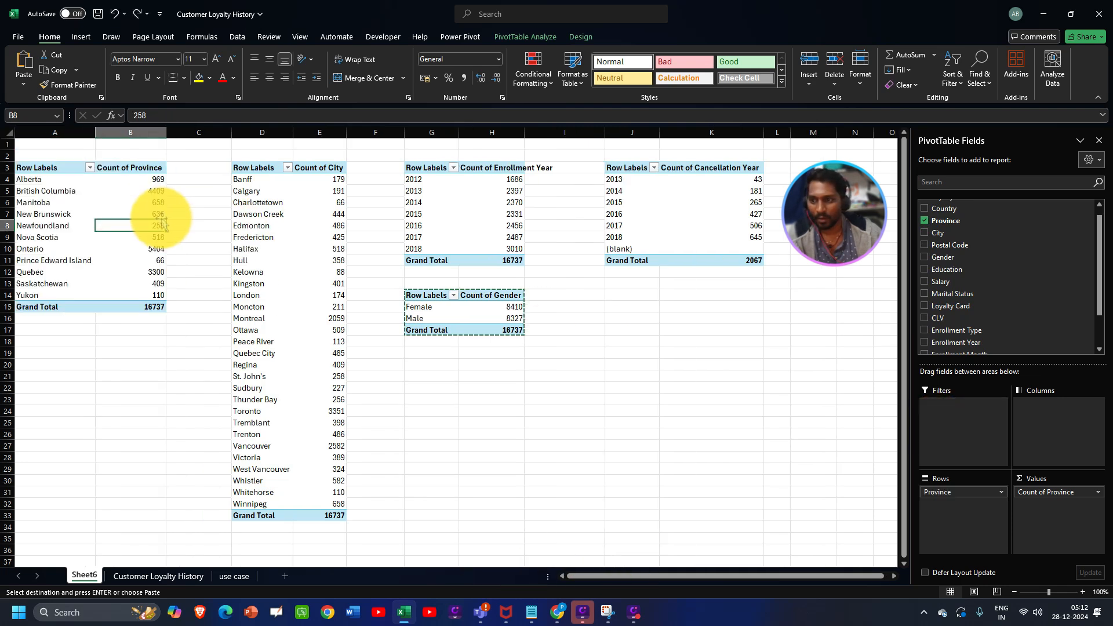
Check the customer data columns and add Marital Status as a filter to the province PivotTable
left_click(28, 214)
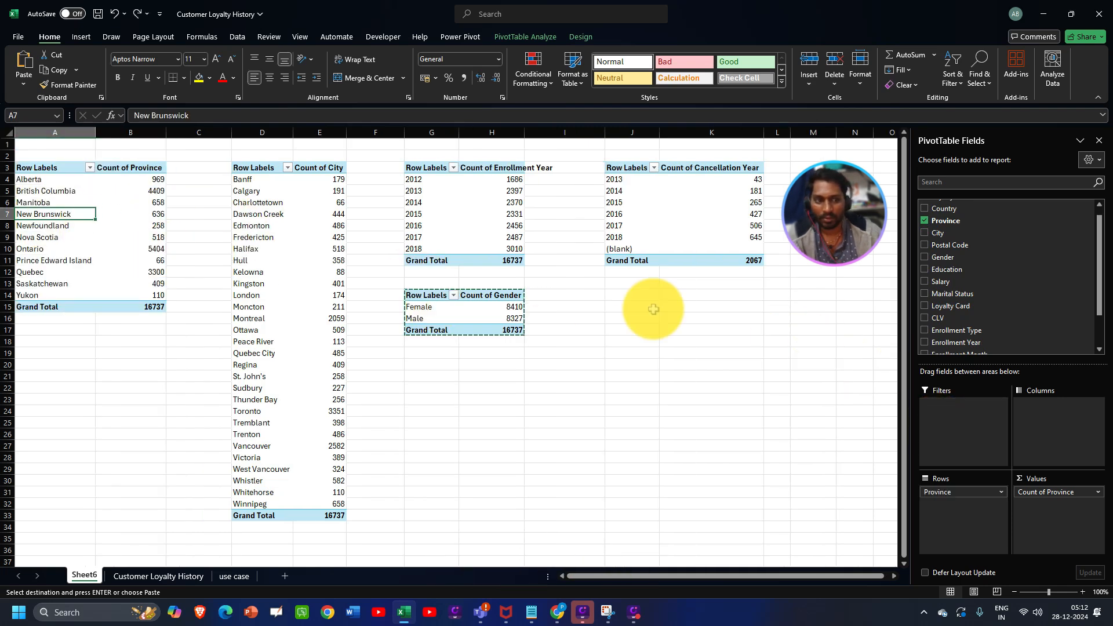
scroll(962, 278, "up", 1)
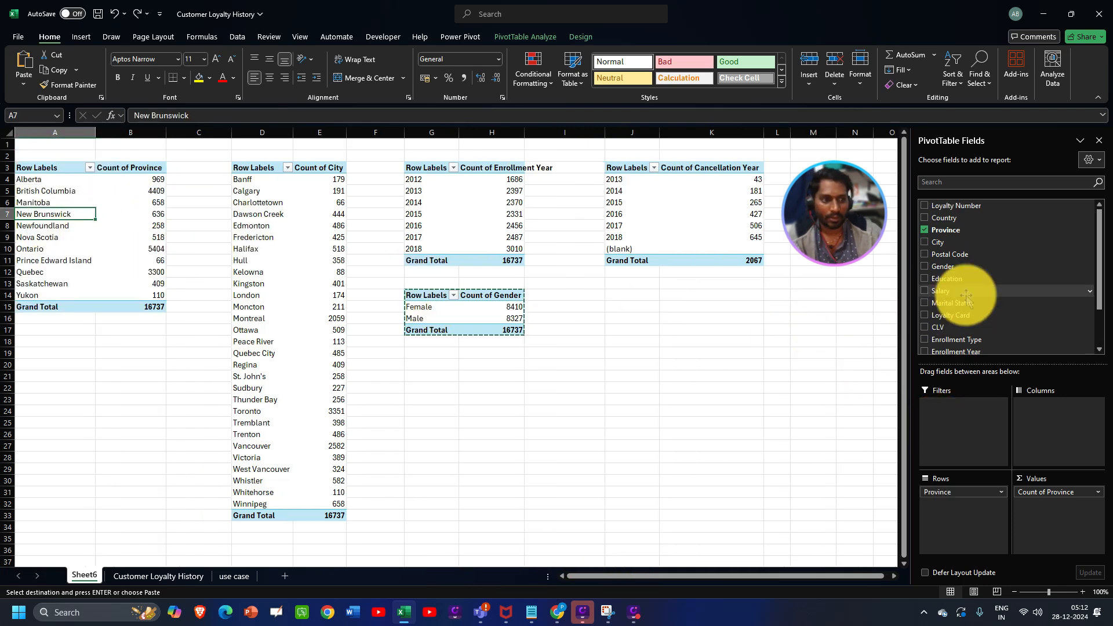
left_click(158, 576)
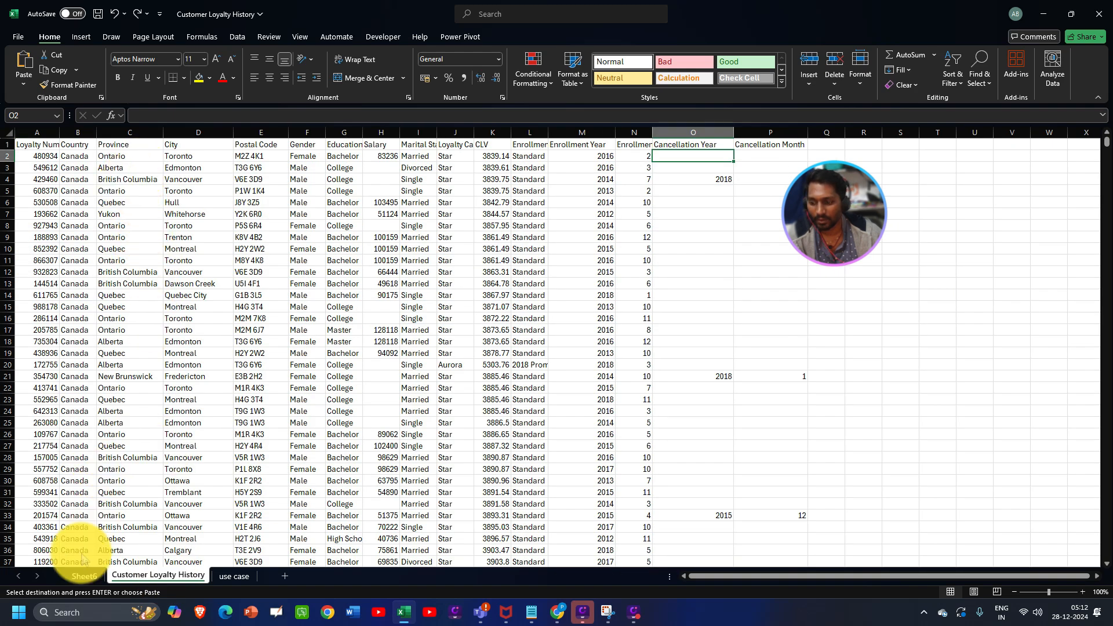
left_click(84, 576)
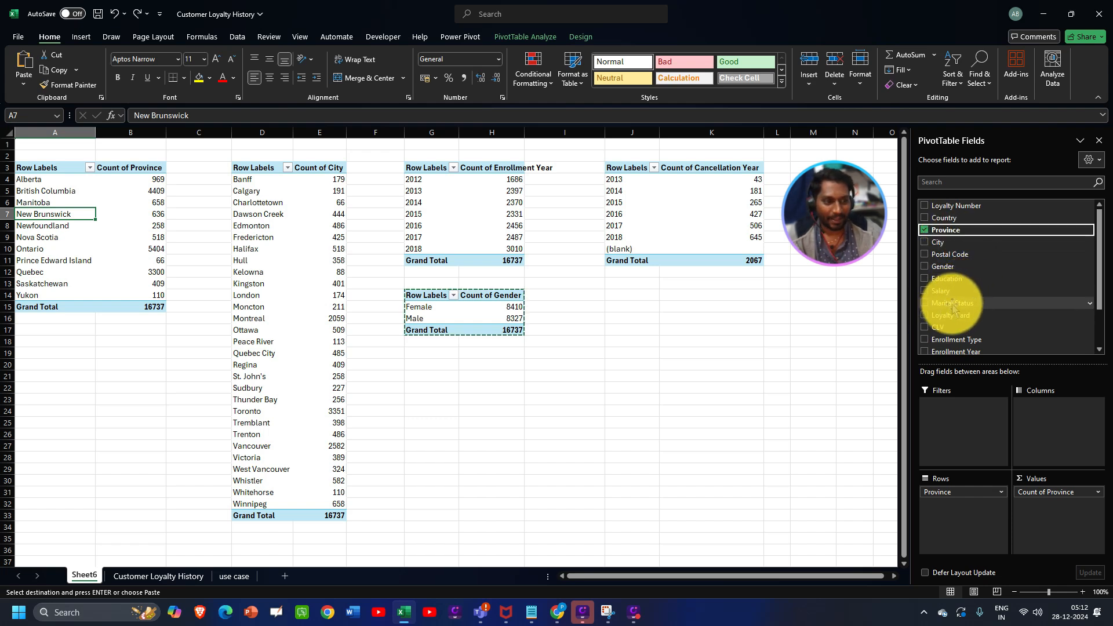
left_click_drag(956, 307, 928, 402)
Allow multiple items in the Marital Status filter, exclude Divorced, and narrow the filter to Married only
left_click(160, 144)
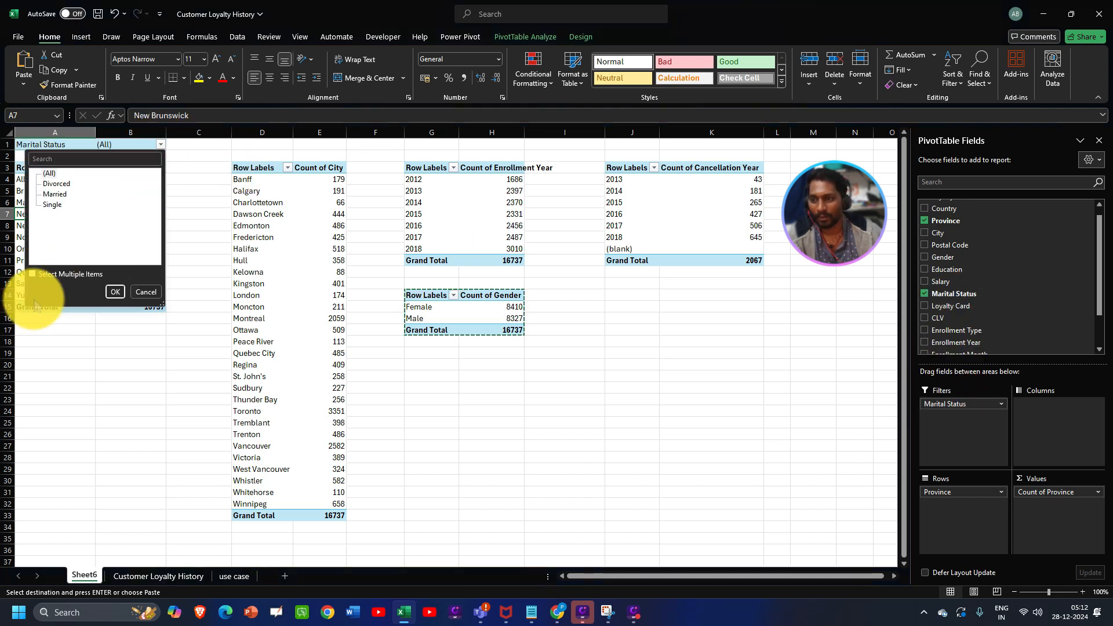
left_click(32, 274)
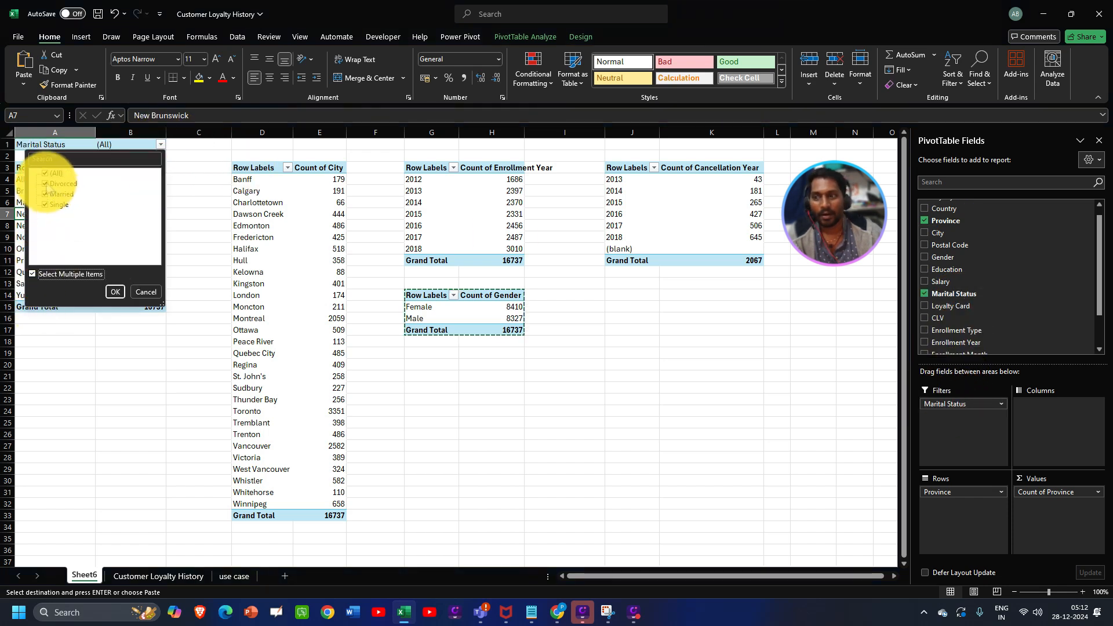
left_click(45, 184)
left_click(115, 291)
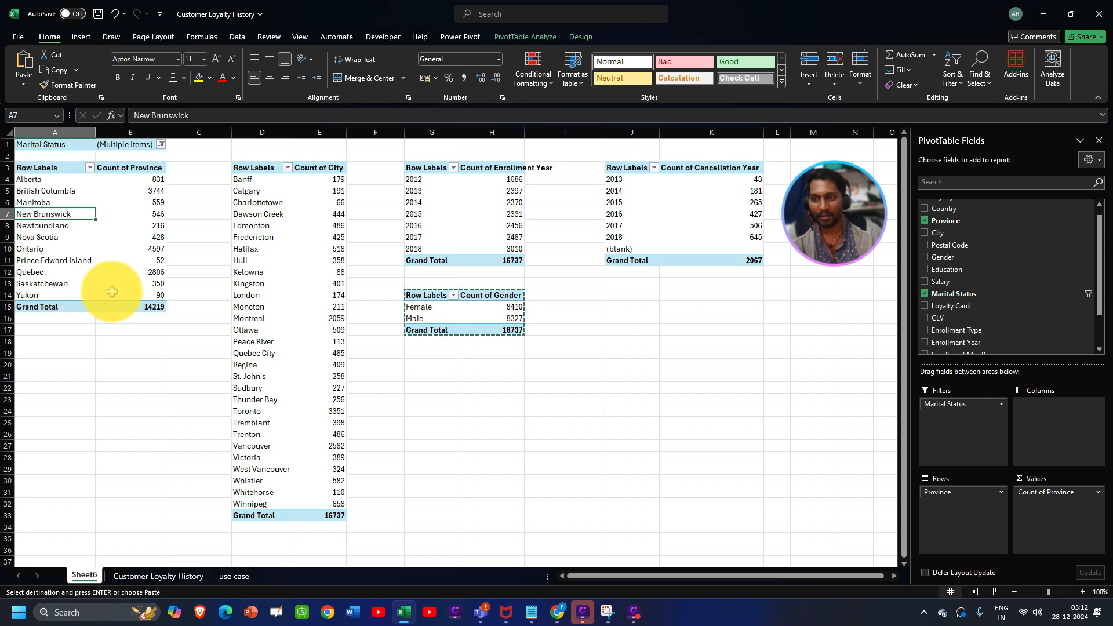
left_click(160, 144)
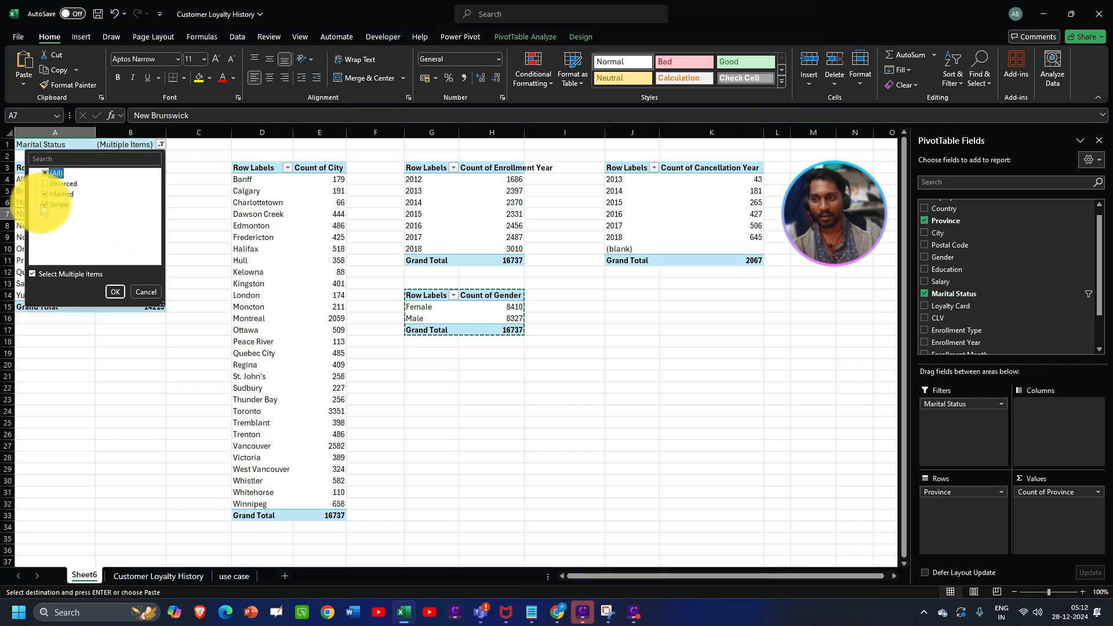
left_click(115, 291)
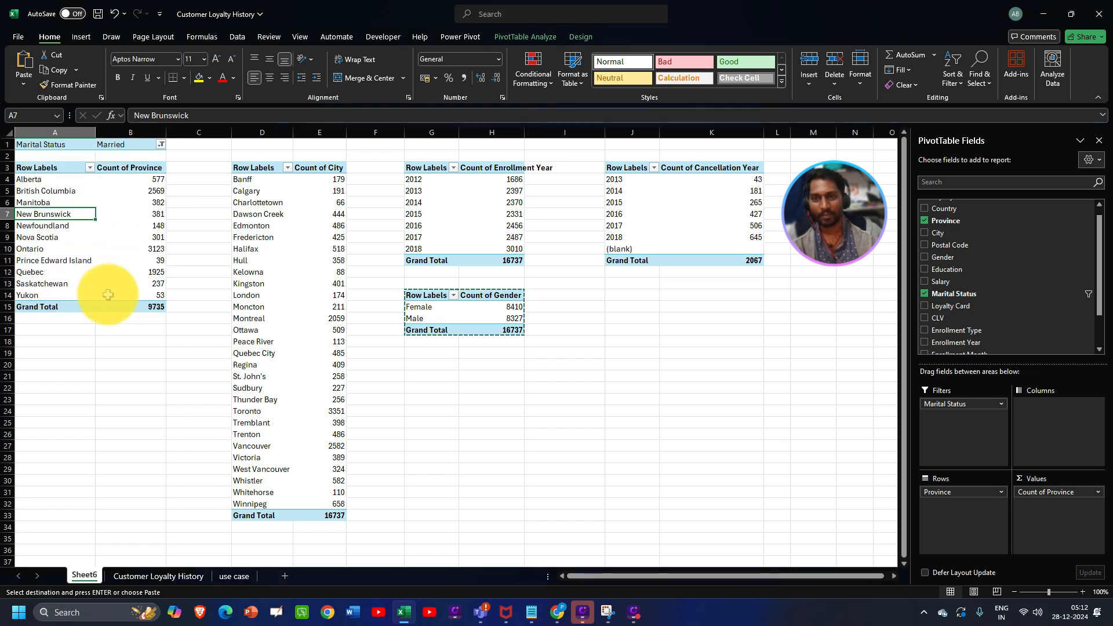
Turn off multiple-item selection in the Marital Status filter and reset it to (All)
left_click(161, 145)
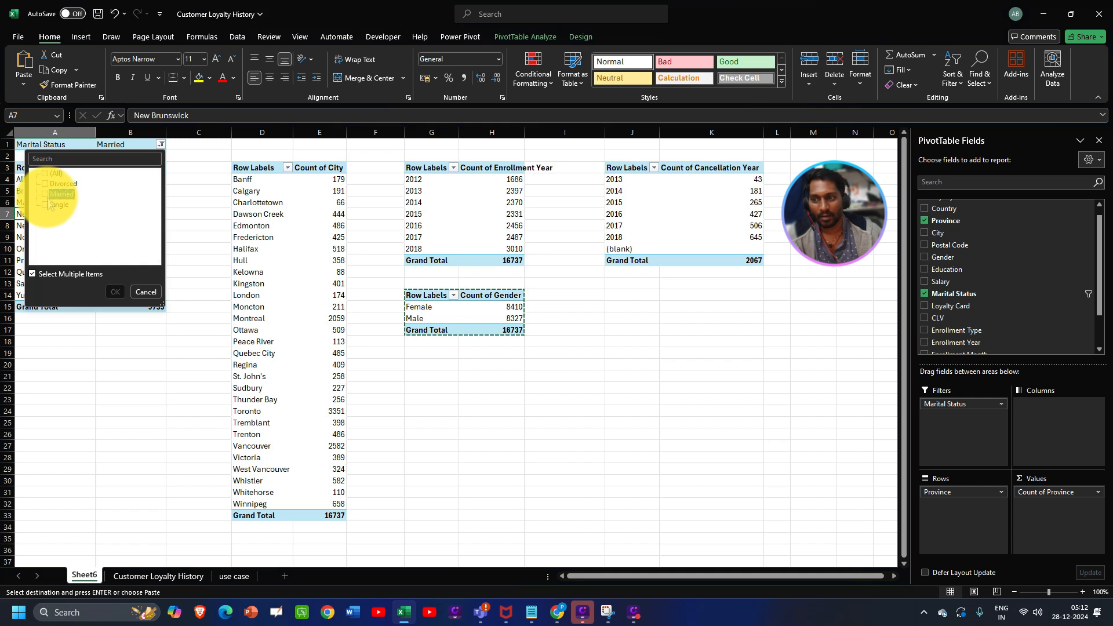
left_click(33, 276)
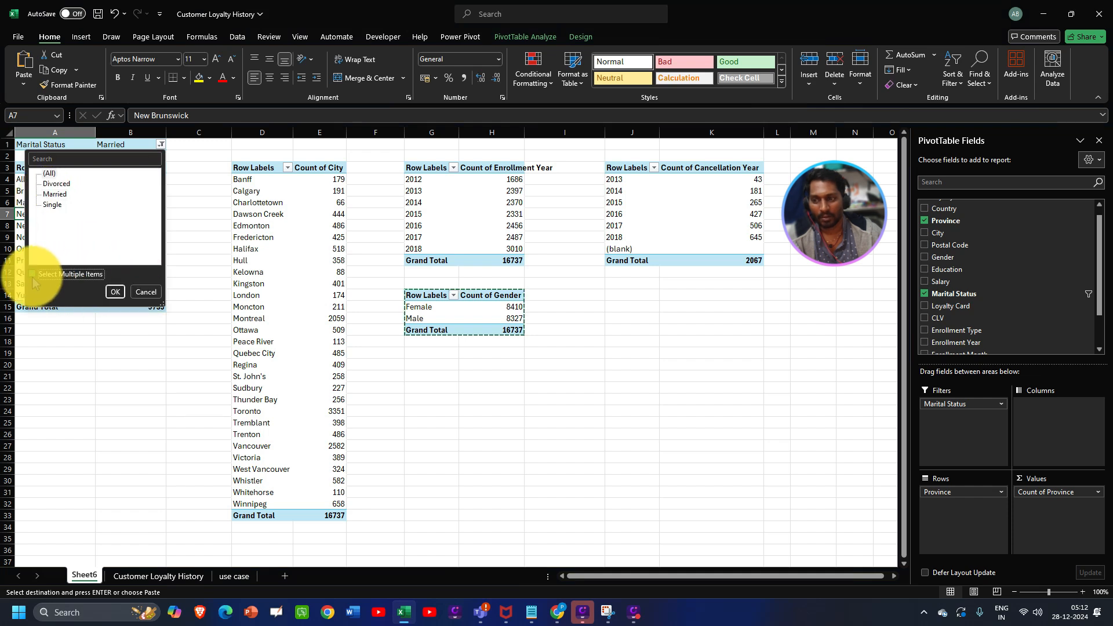
left_click(115, 291)
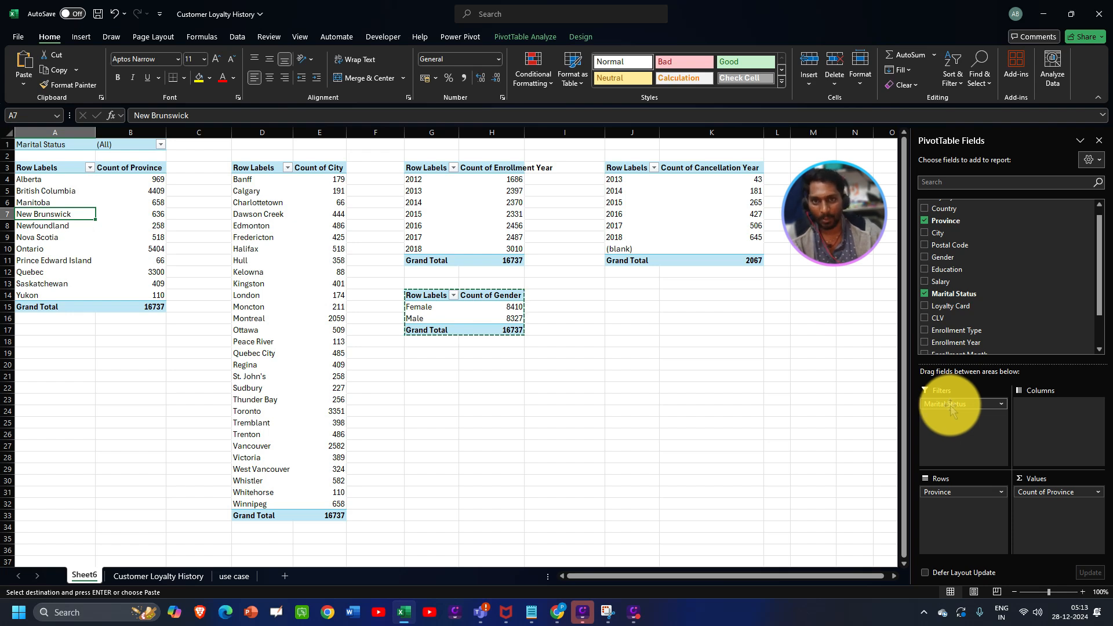
Move Marital Status from the filters to the rows, try it nested under Province, and place it back above Province
left_click_drag(953, 408, 957, 492)
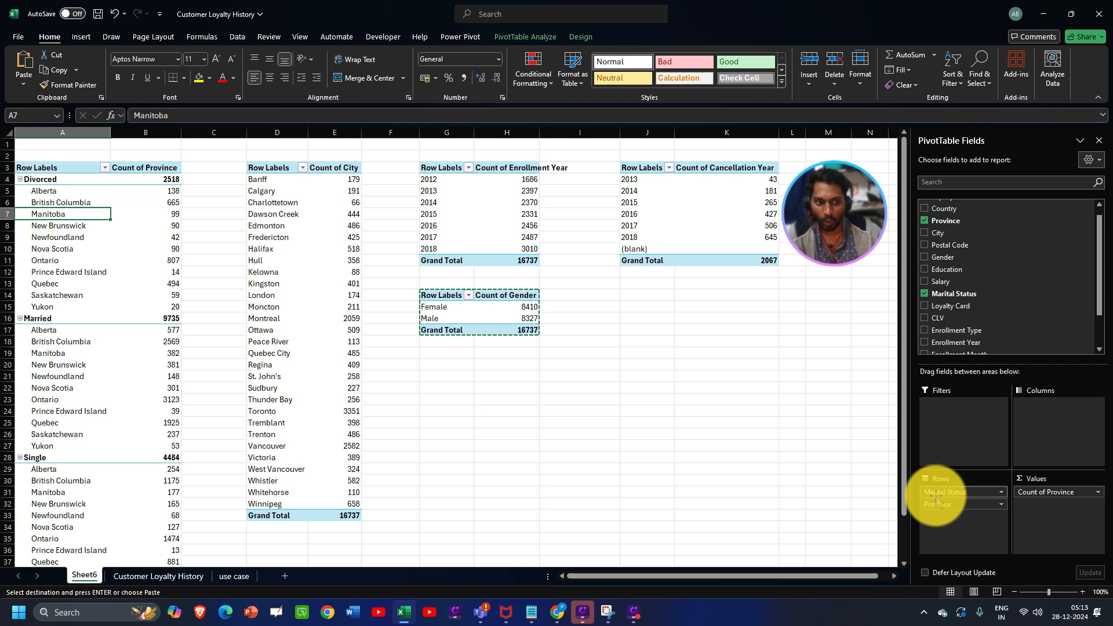
mouse_move(936, 497)
left_mouse_down()
mouse_move(943, 483)
mouse_move(944, 492)
left_mouse_up()
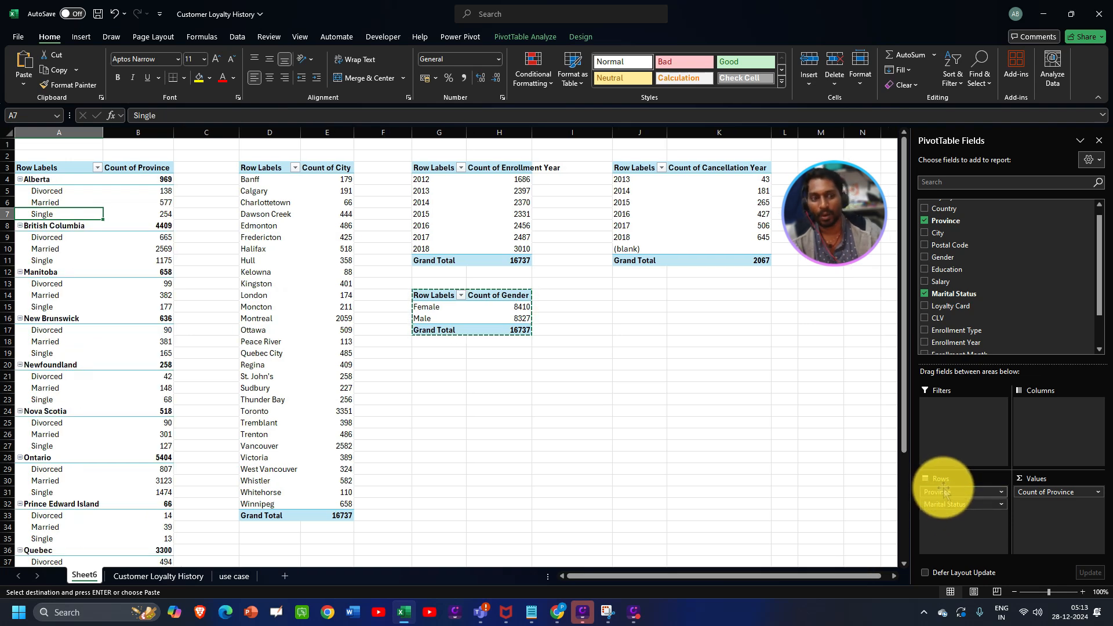
left_click_drag(946, 513, 946, 493)
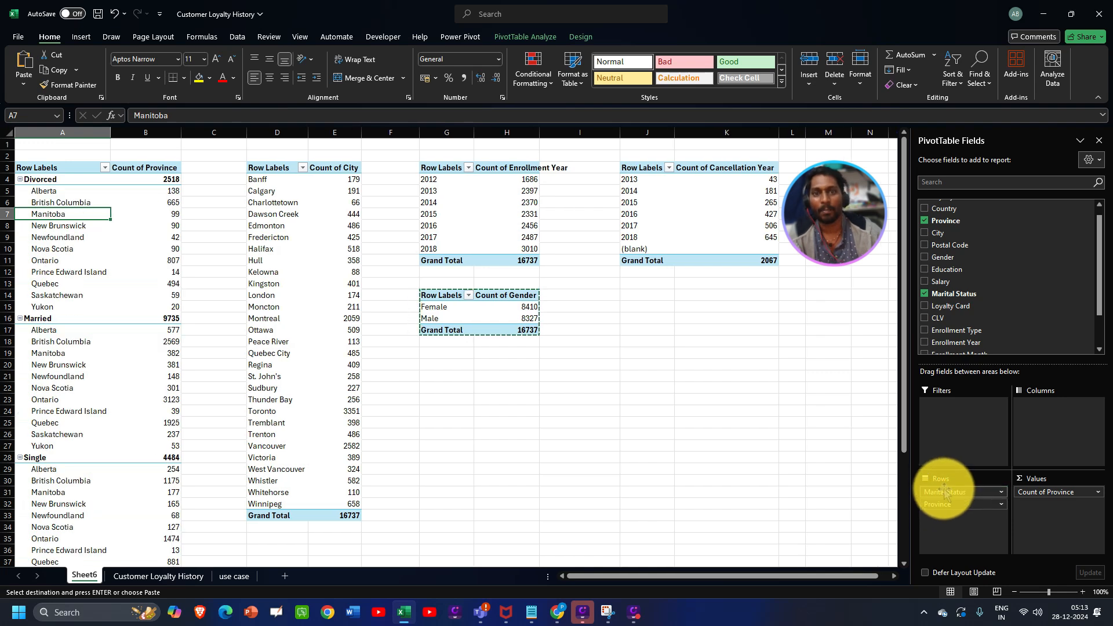